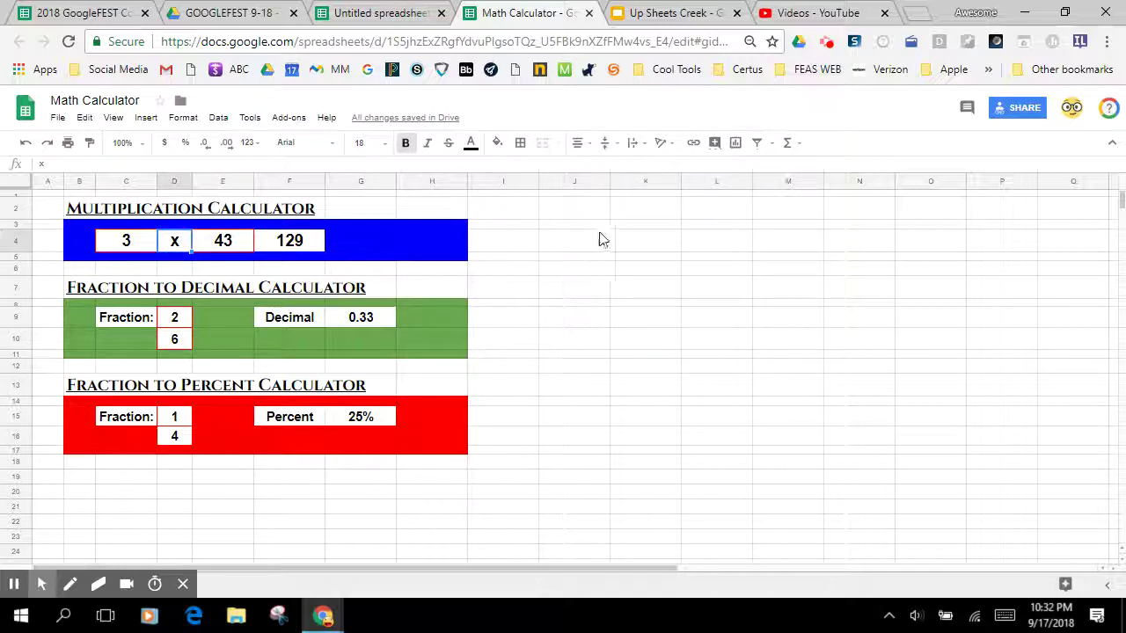
left_click(625, 248)
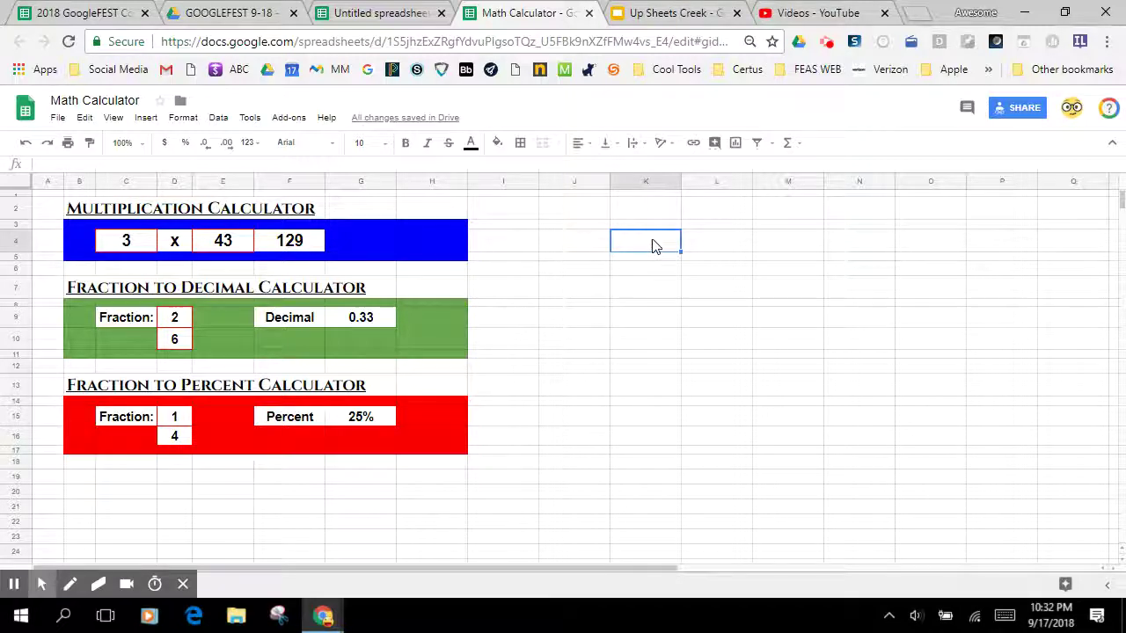
type("+")
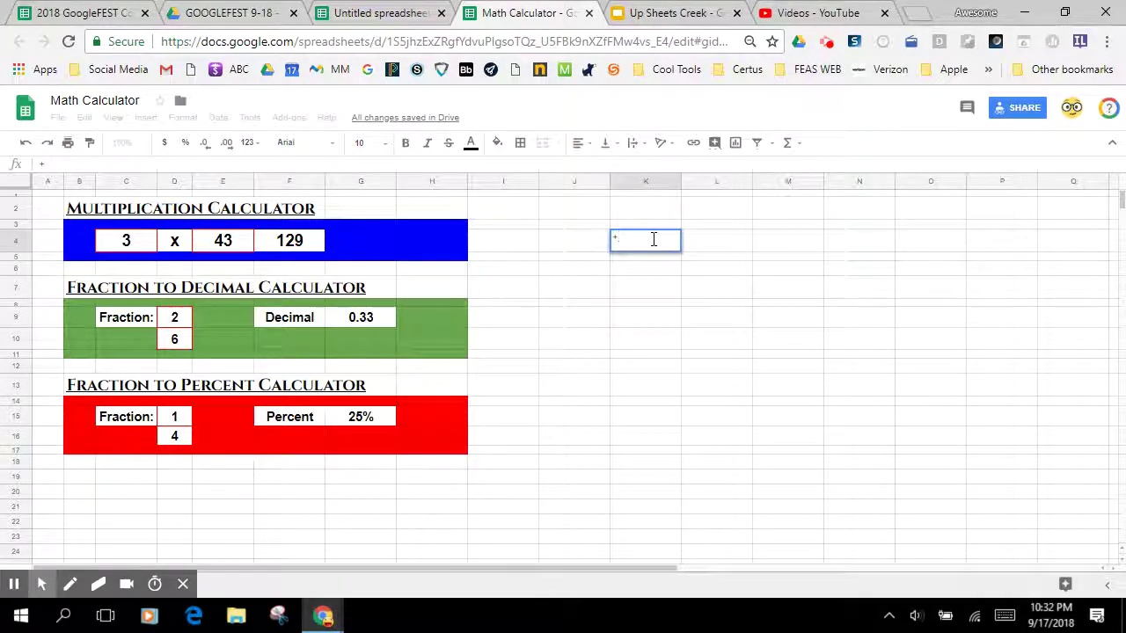
left_click(362, 142)
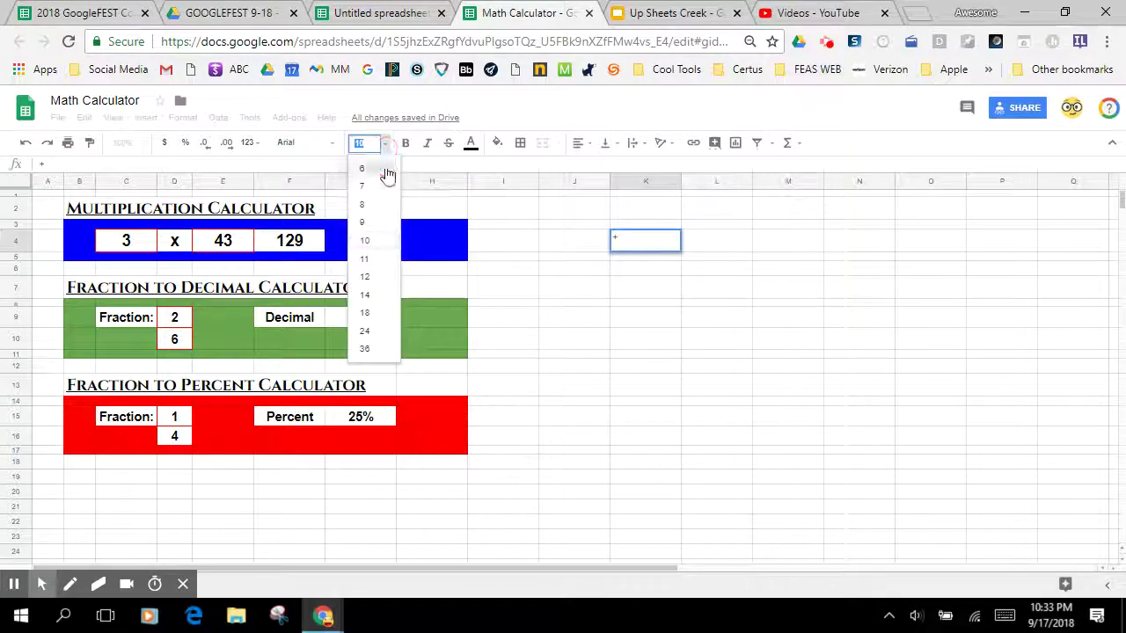
left_click(367, 312)
left_click(625, 240)
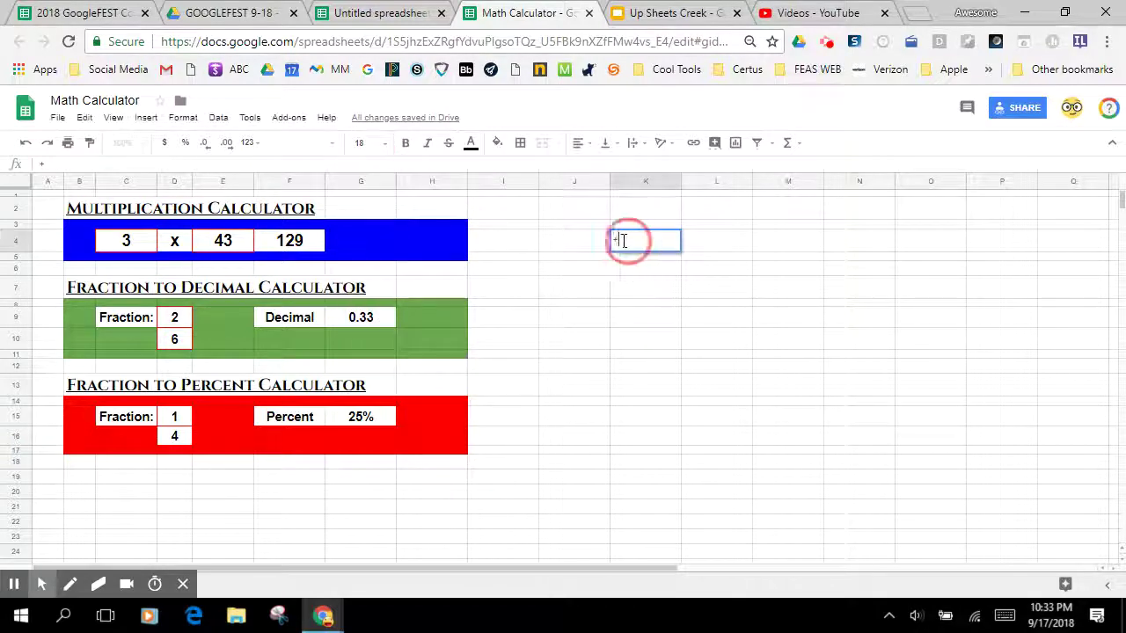
left_click(384, 144)
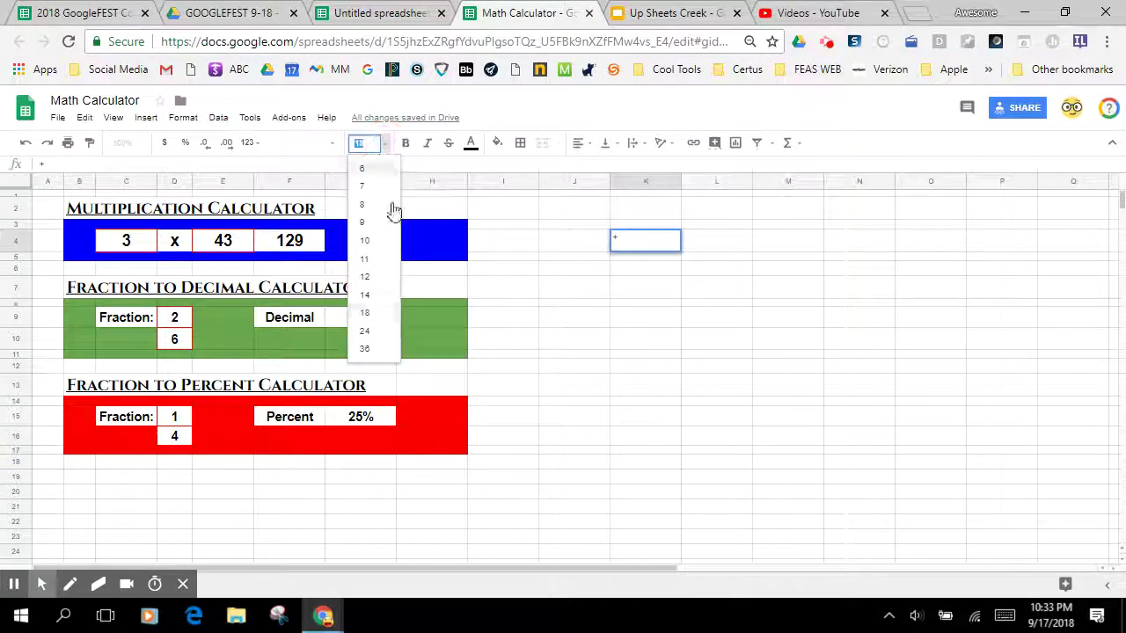
left_click(370, 332)
left_click(635, 288)
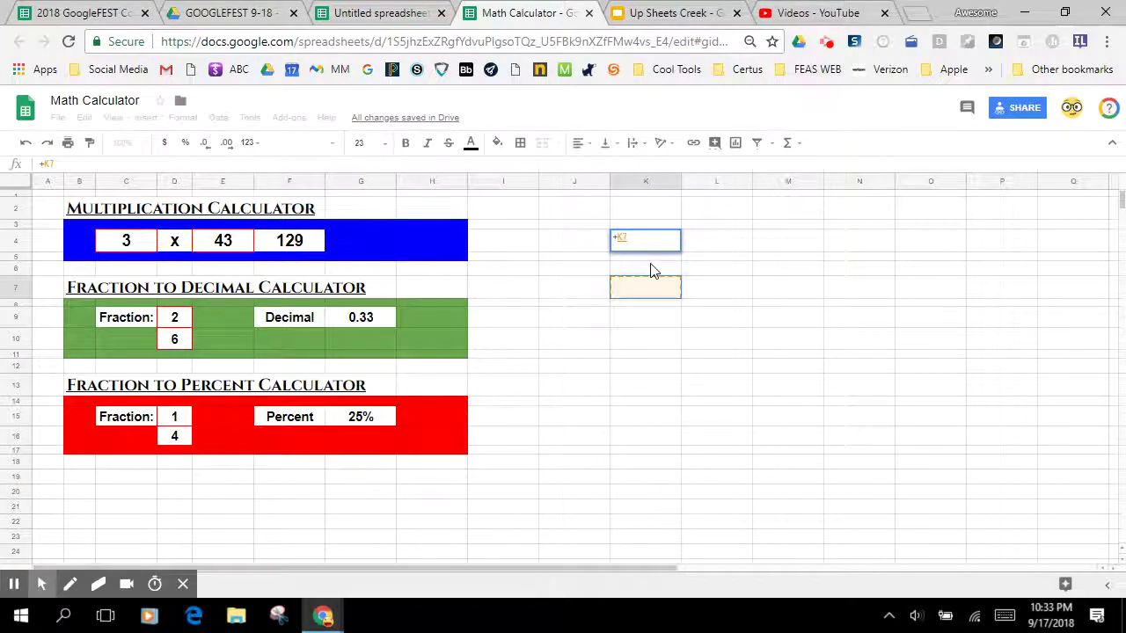
left_click(719, 248)
left_click(648, 303)
left_click(566, 303)
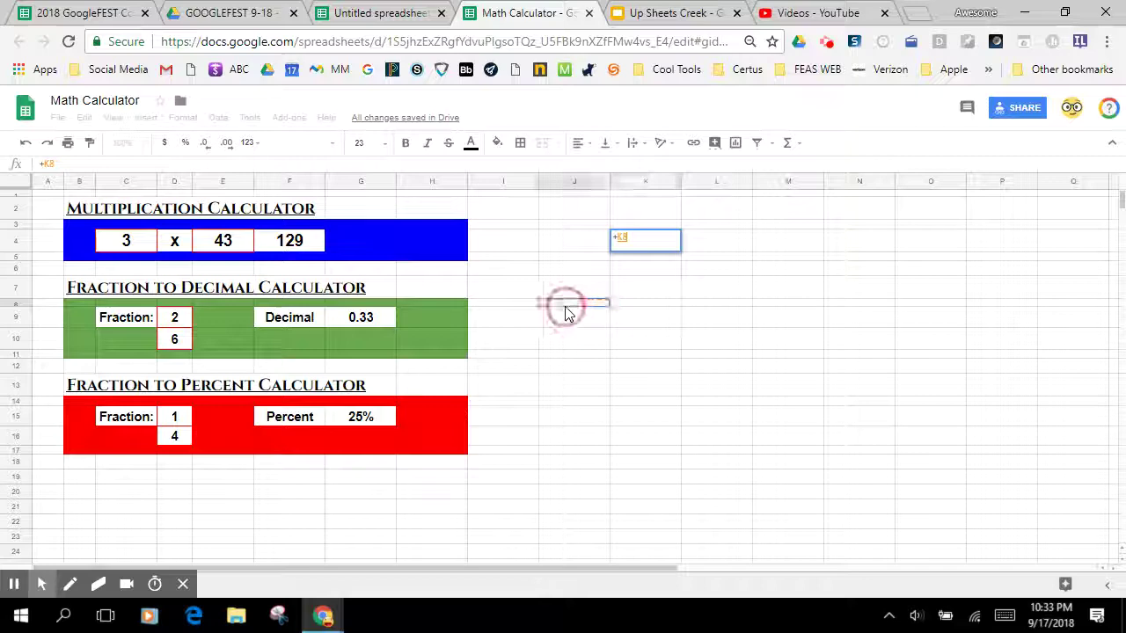
left_click(639, 238)
key("BackSpace")
key("BackSpace")
key("BackSpace")
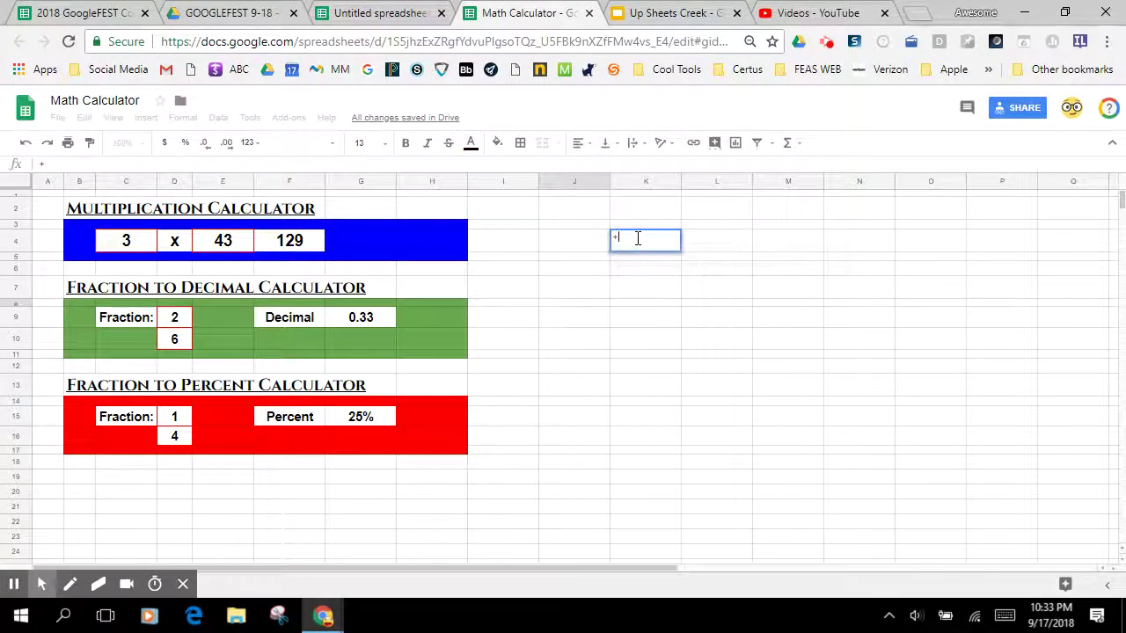
type("=")
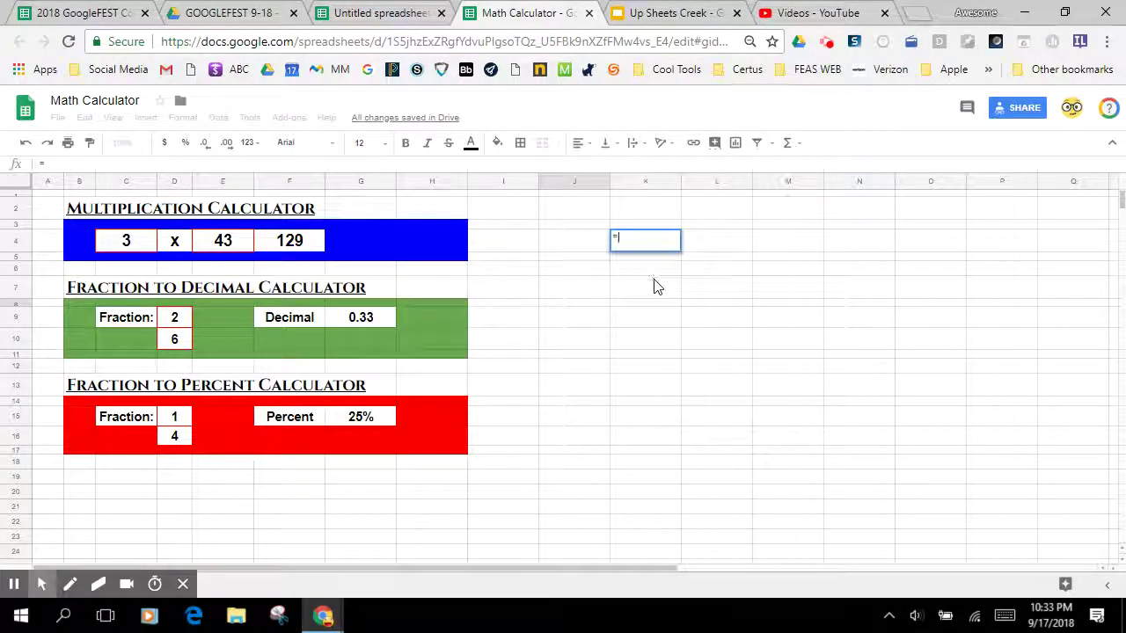
left_click(655, 332)
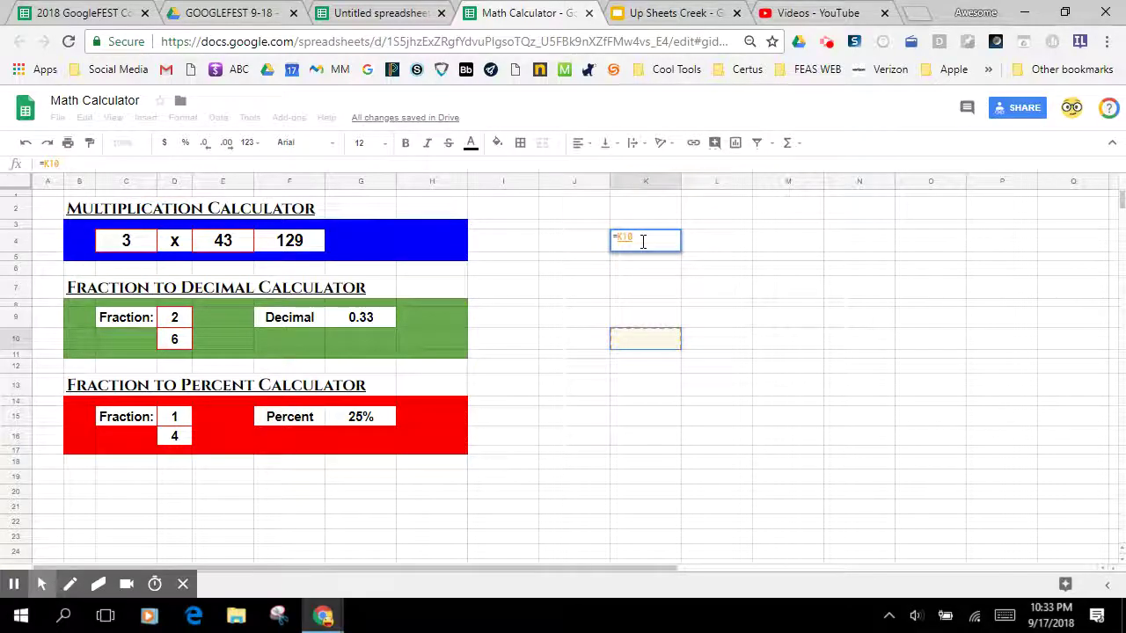
key("Escape")
key("Return")
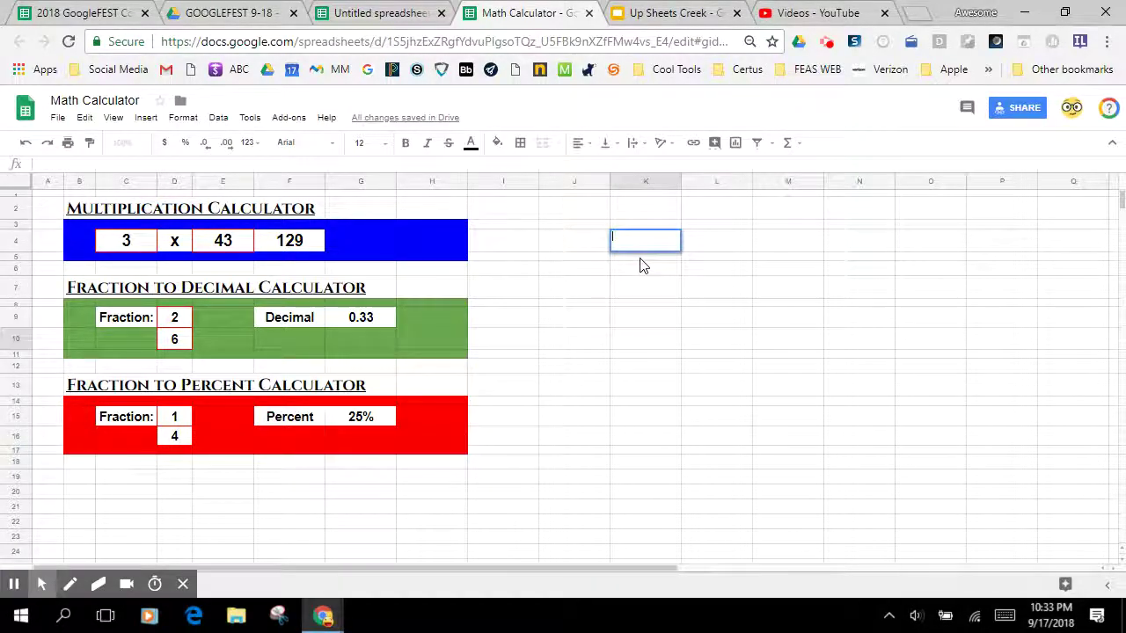
type("=")
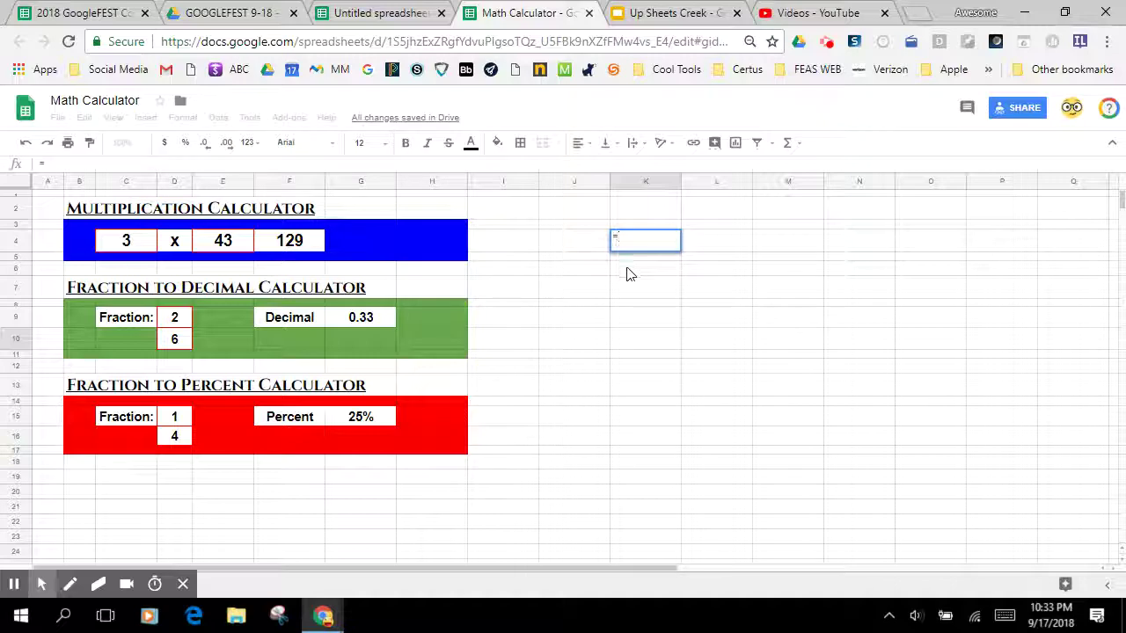
left_click(632, 274)
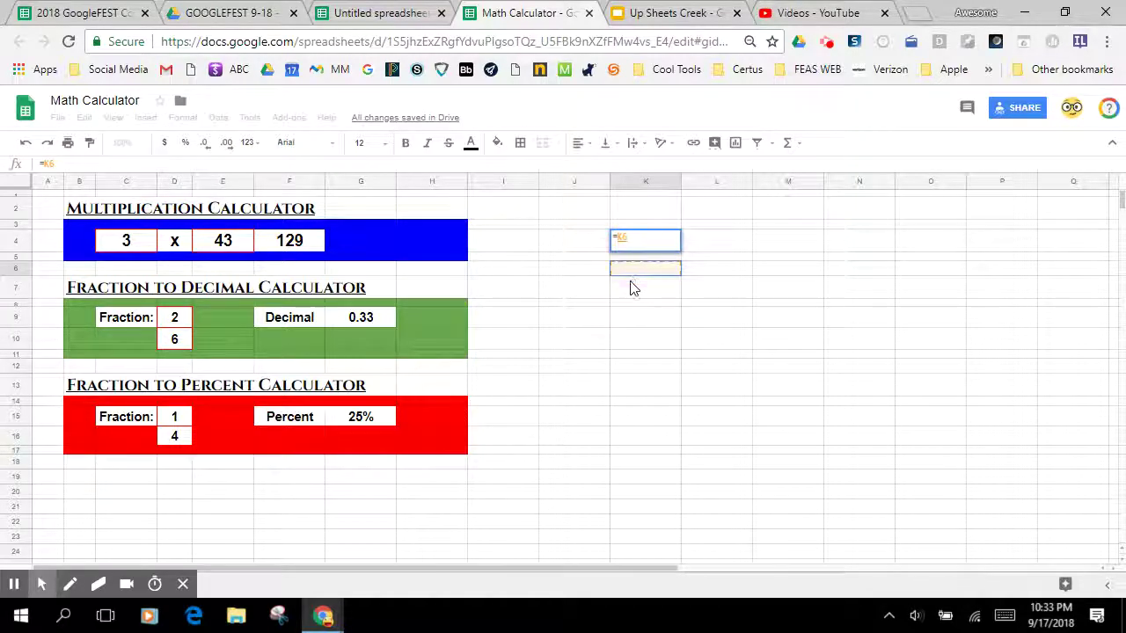
left_click(631, 239)
key("BackSpace")
key("BackSpace")
key("BackSpace")
left_click(620, 271)
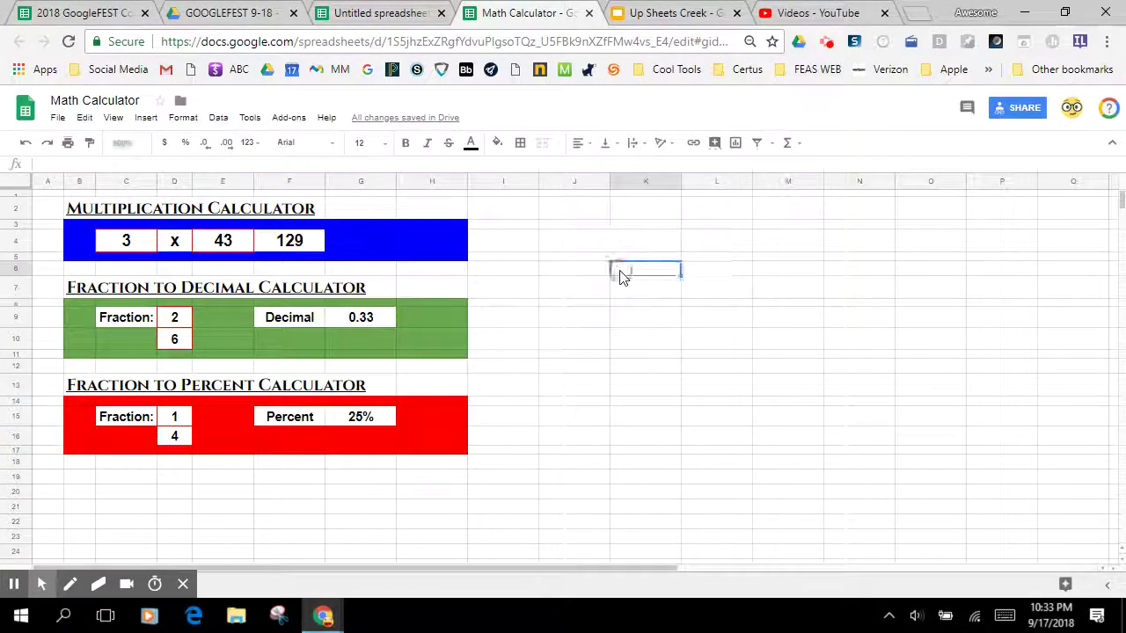
Step: Set the number format of the whole of column K to plain text
left_click(628, 181)
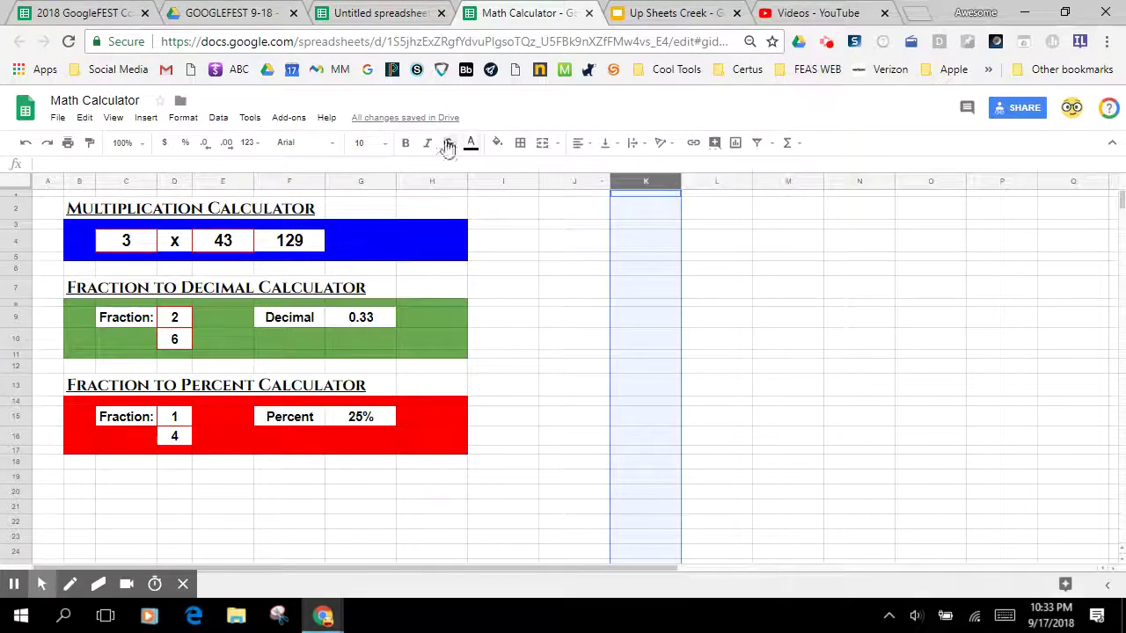
left_click(183, 117)
mouse_move(205, 142)
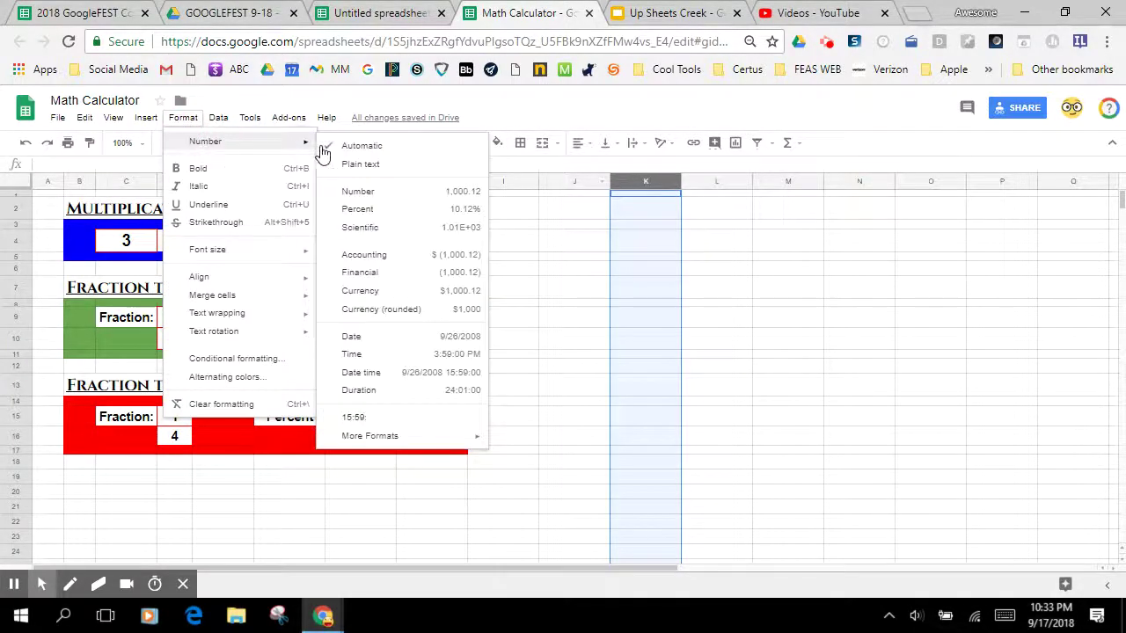
left_click(347, 165)
left_click(618, 246)
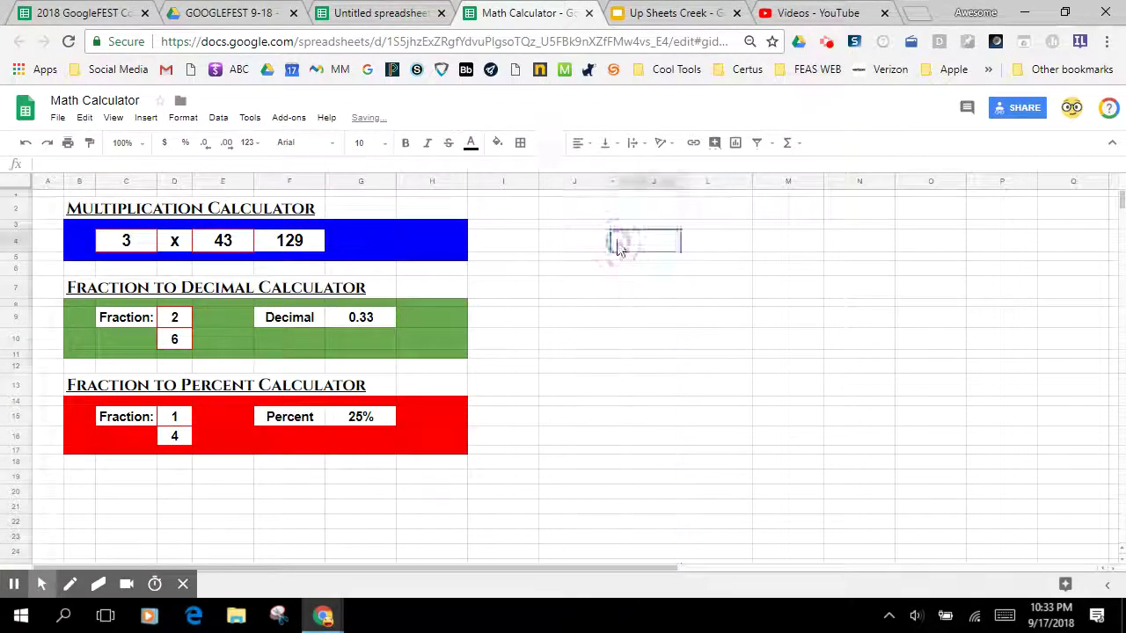
type("=")
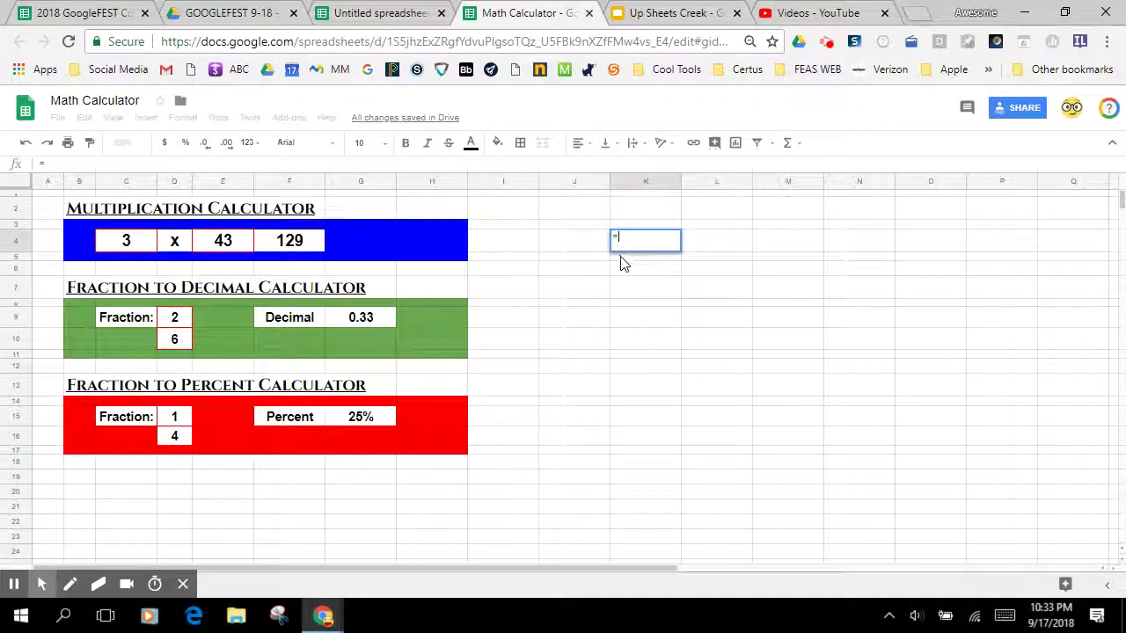
key("Return")
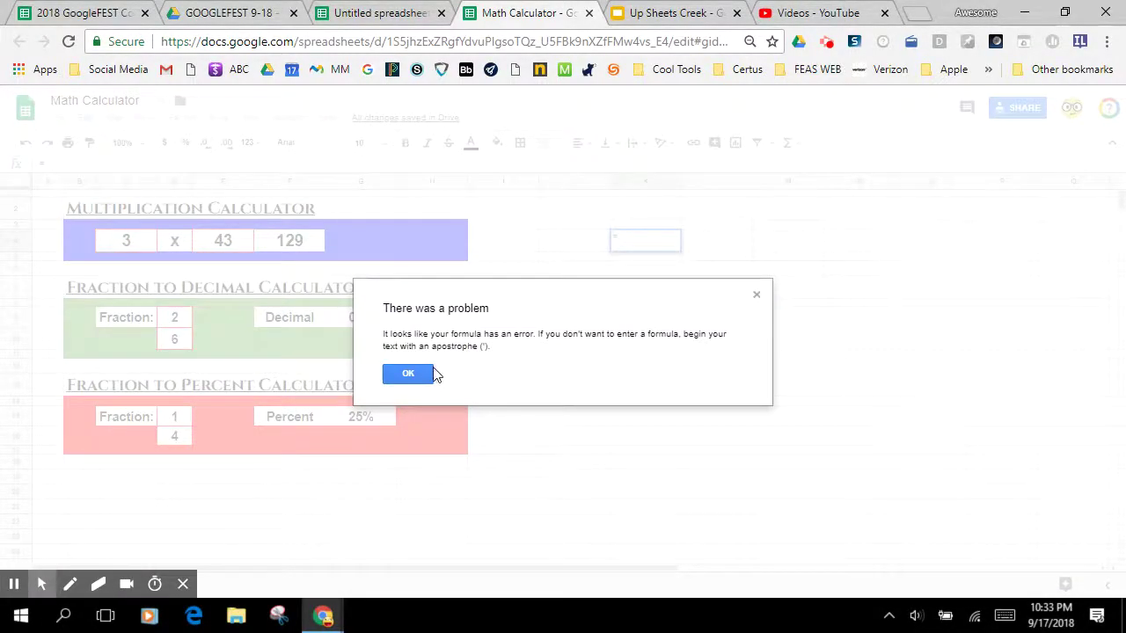
left_click(408, 374)
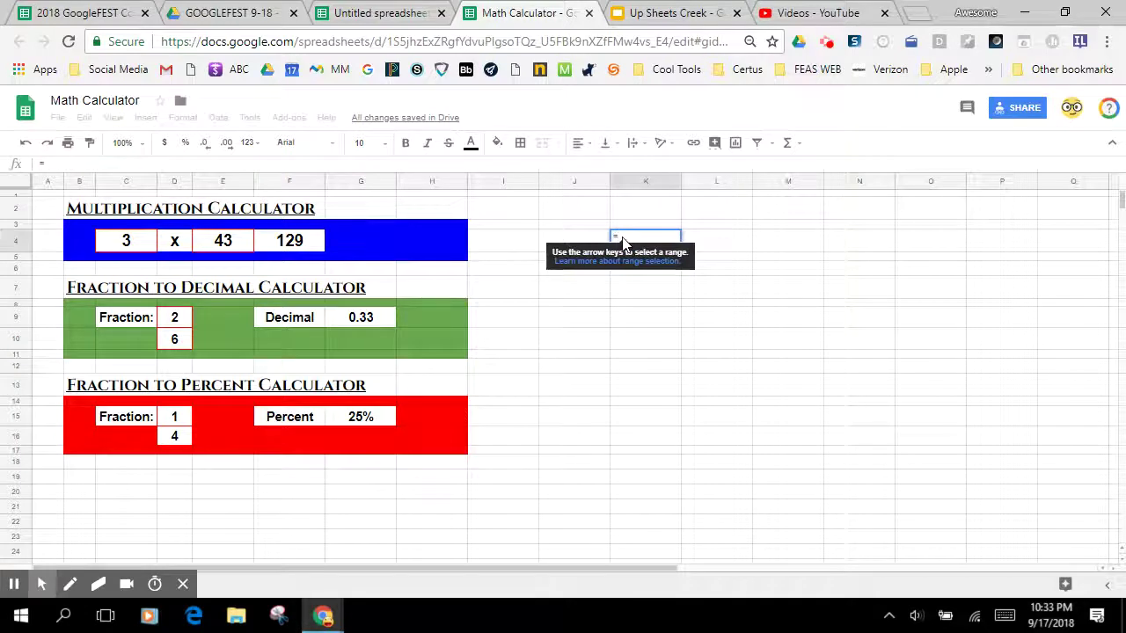
key("BackSpace")
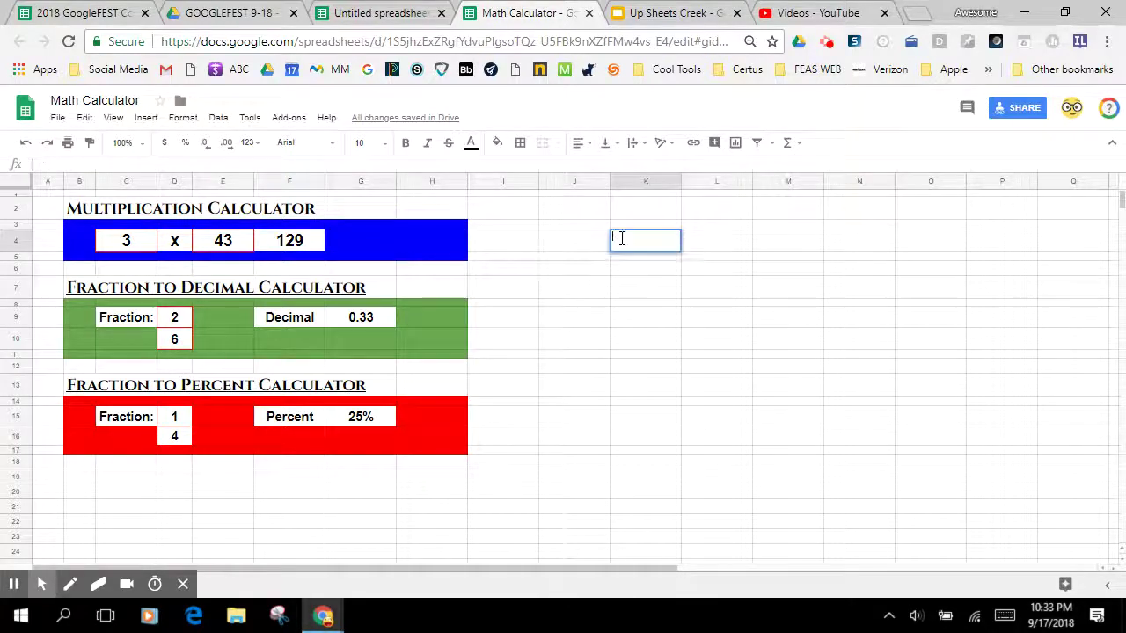
left_click(615, 283)
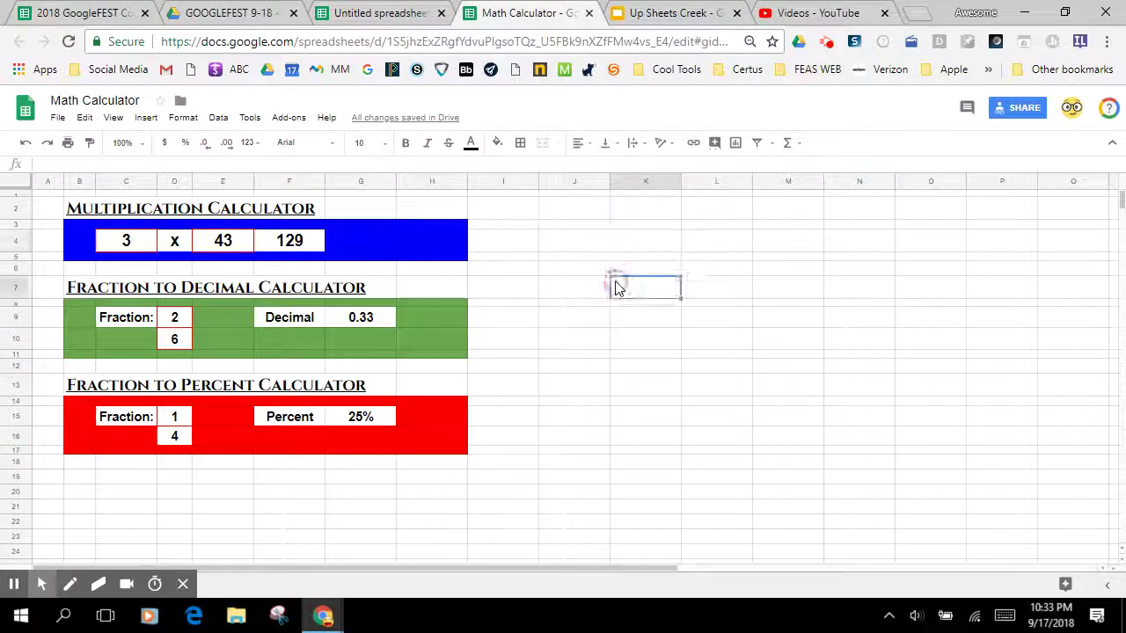
Step: Enter the operator label PLUS in cell K4, between the empty cells for the two addends
left_click(577, 247)
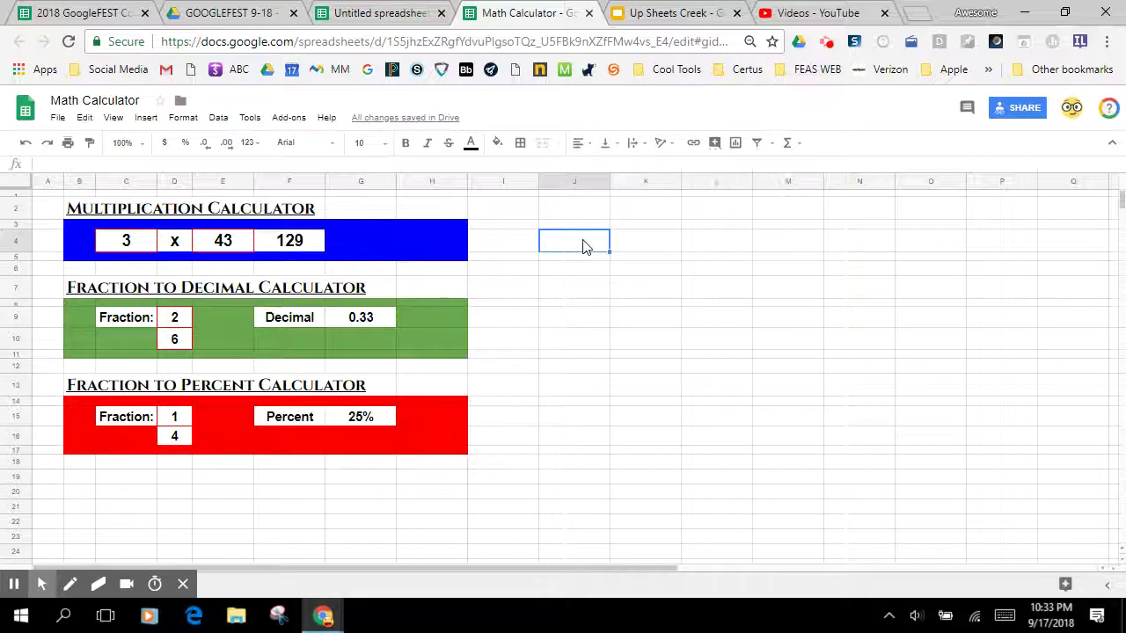
left_click(642, 246)
type("PLUS")
left_click(696, 250)
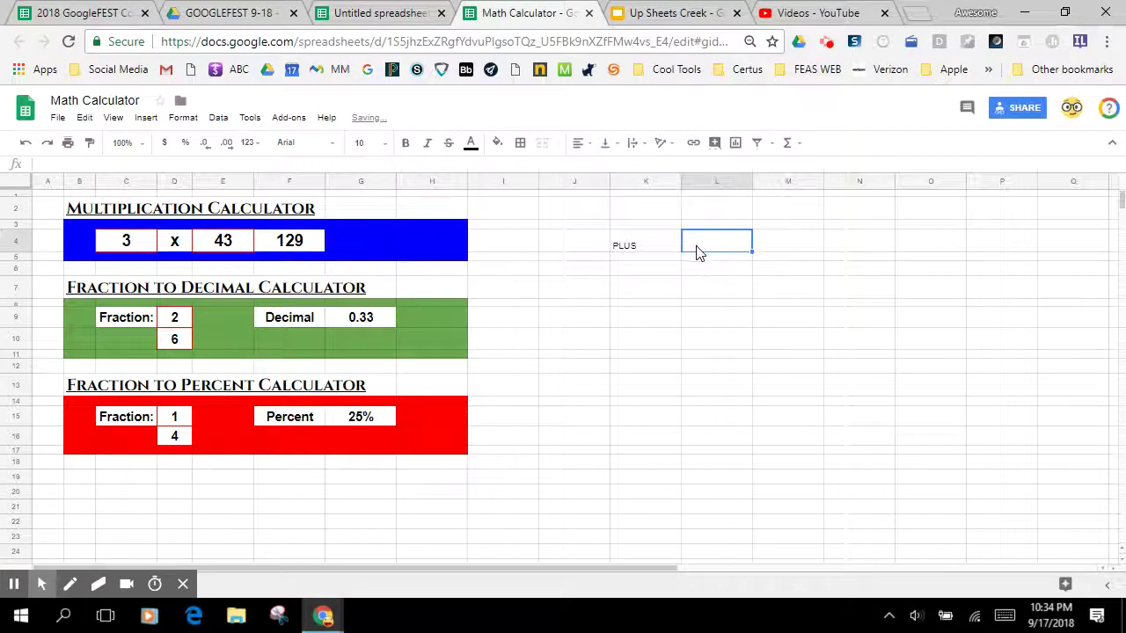
left_click(791, 243)
Step: Apply all inner and outer borders to cells J4 through M4
left_click_drag(563, 247, 800, 254)
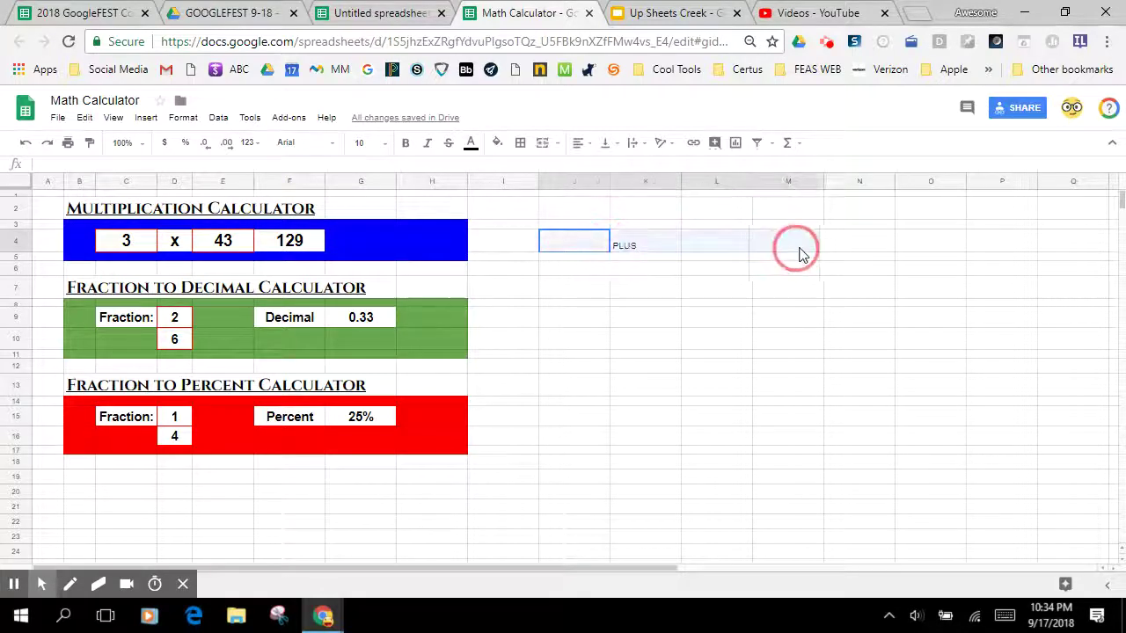
left_click(519, 144)
left_click(526, 173)
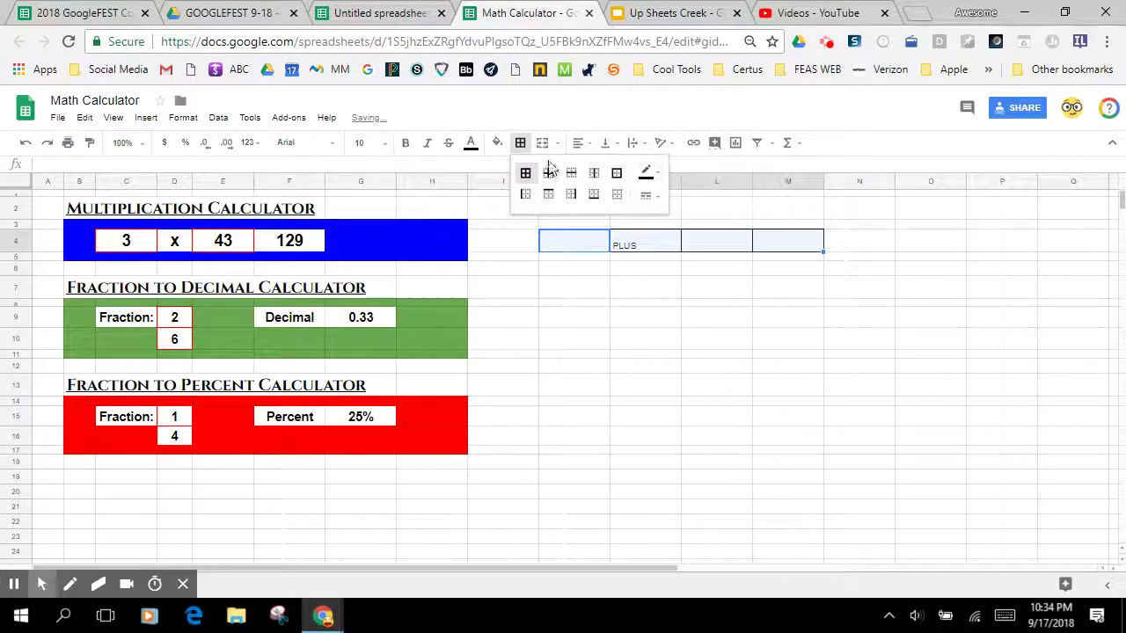
Step: Center the contents of cells J4 through M4 horizontally and align them vertically to the middle
left_click(573, 143)
left_click(595, 164)
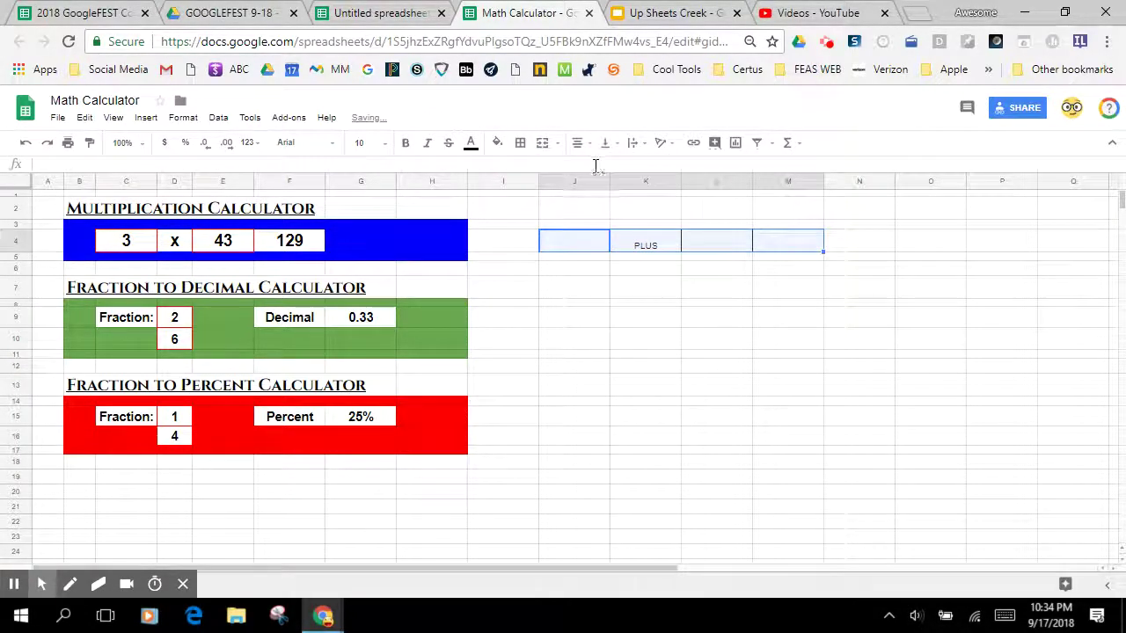
left_click(604, 143)
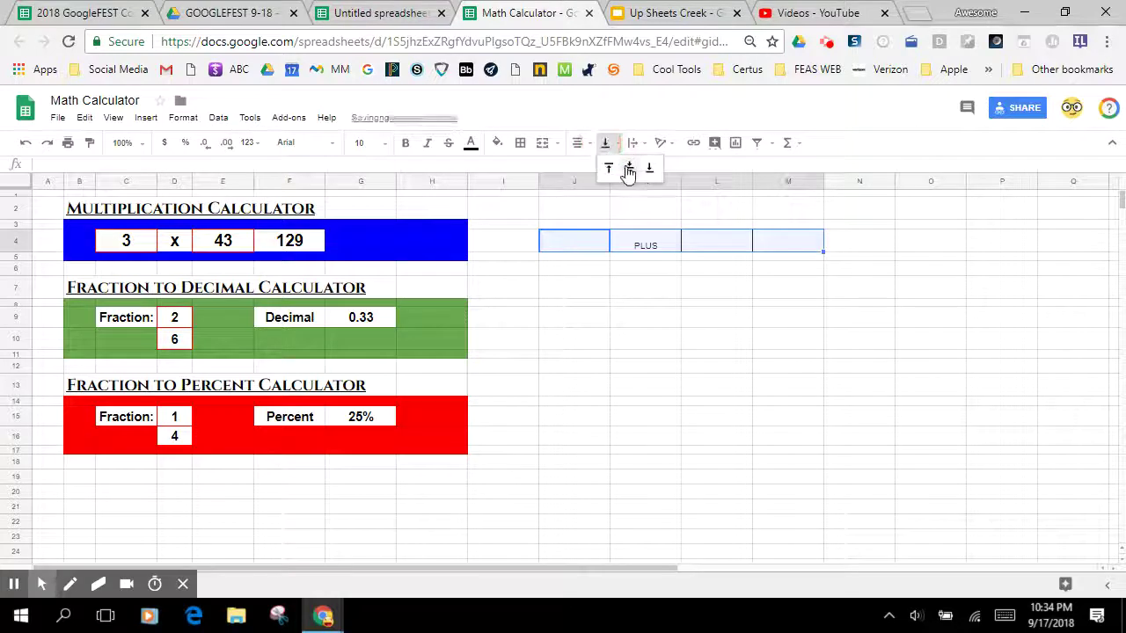
left_click(615, 166)
Step: Make the text in cells J4 through M4 bold and set its font size to 14
left_click(405, 144)
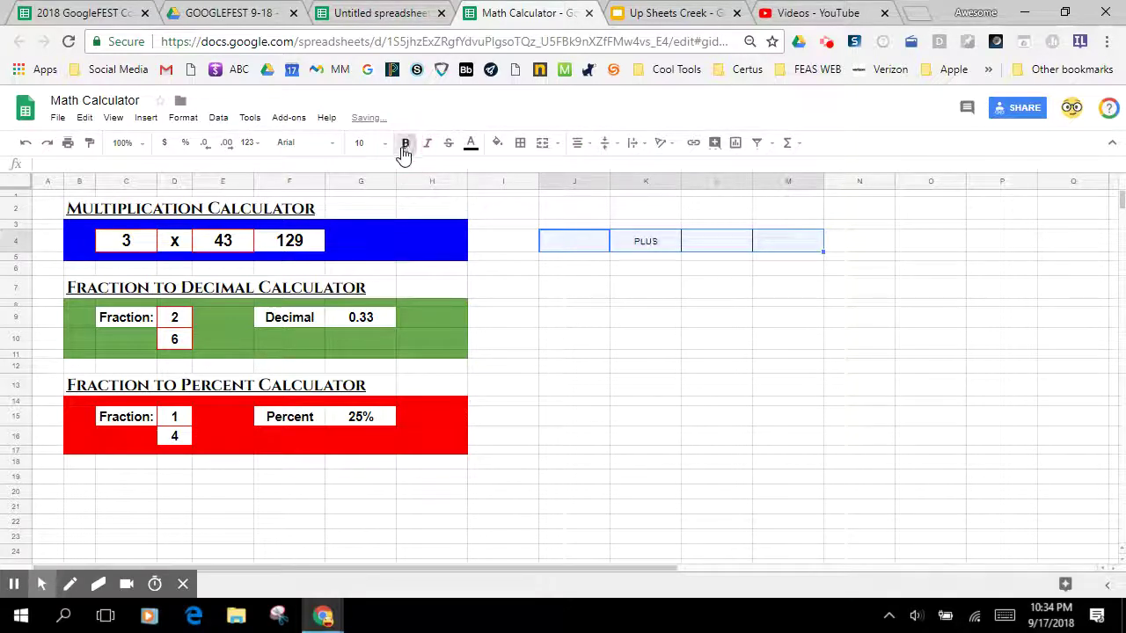
left_click(387, 144)
left_click(366, 294)
left_click(734, 257)
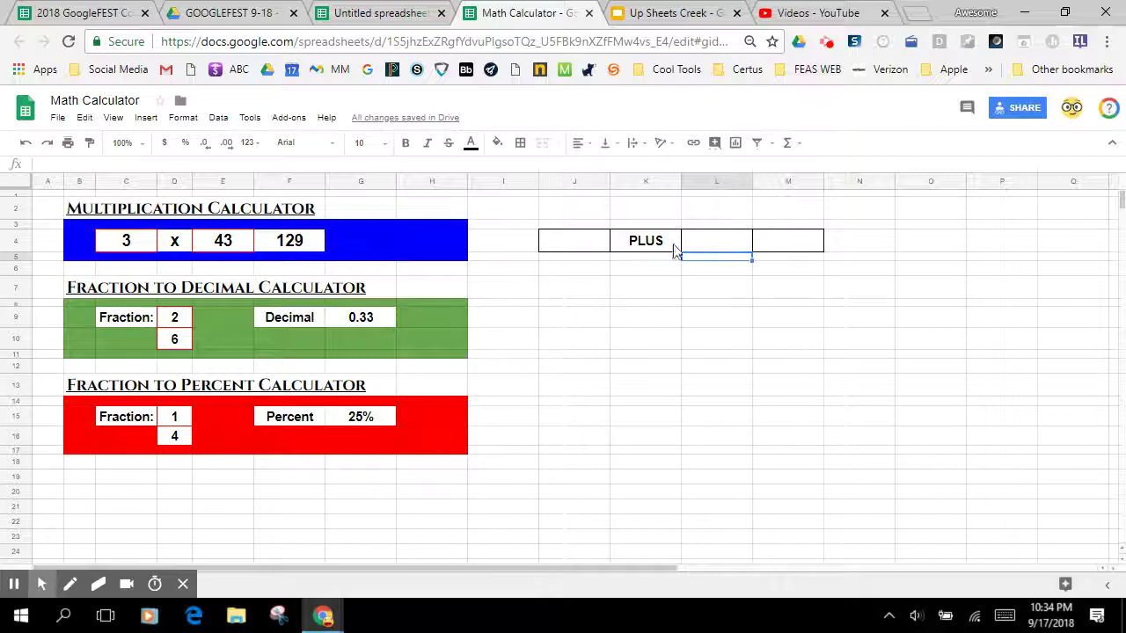
Step: Enter a formula in cell M4 that adds the two addend cells, =J4+L4
left_click(586, 246)
left_click(719, 244)
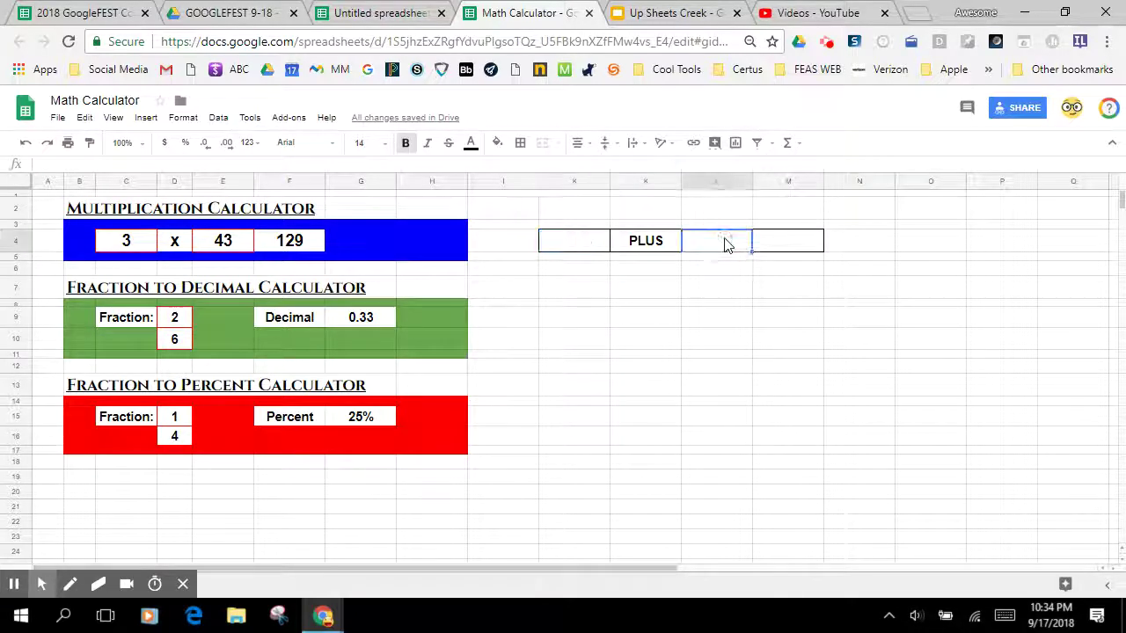
left_click(789, 248)
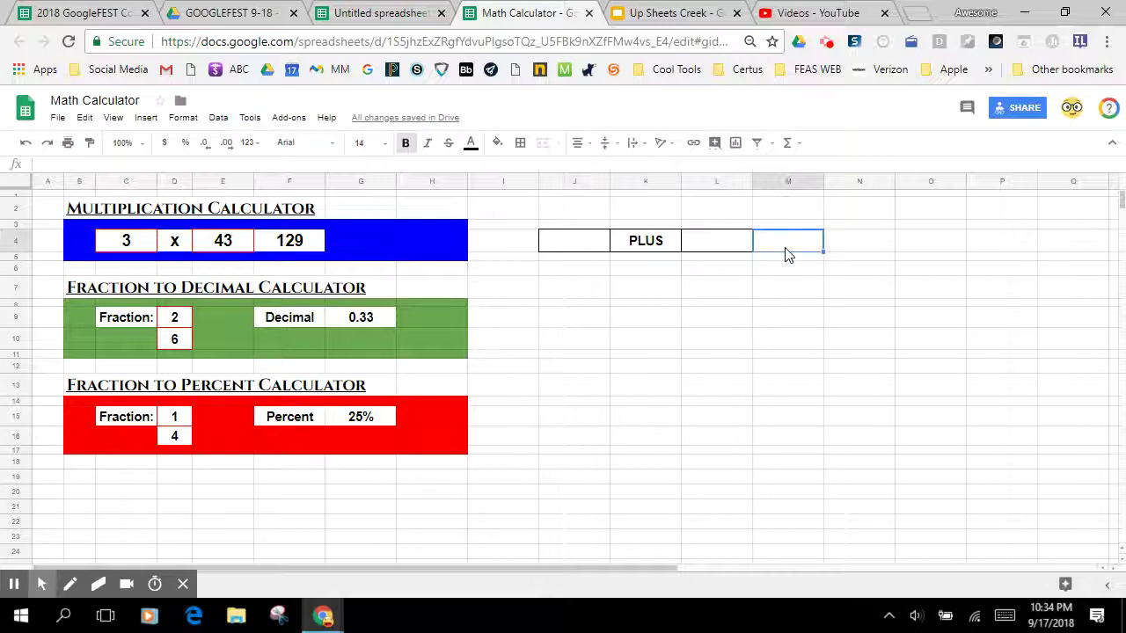
type("=")
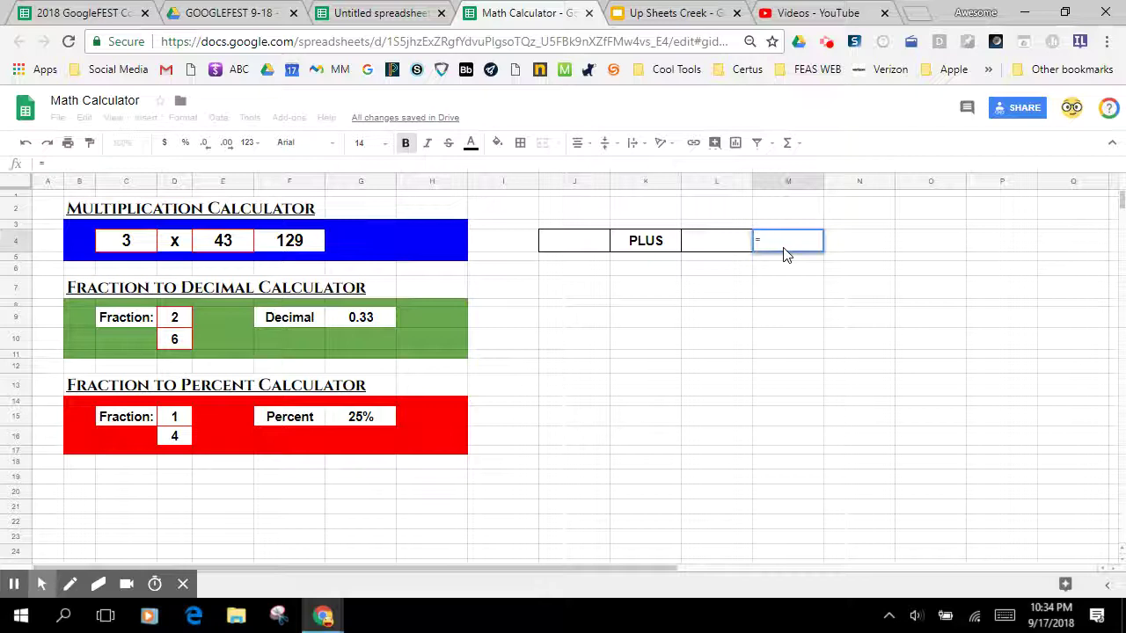
left_click(579, 249)
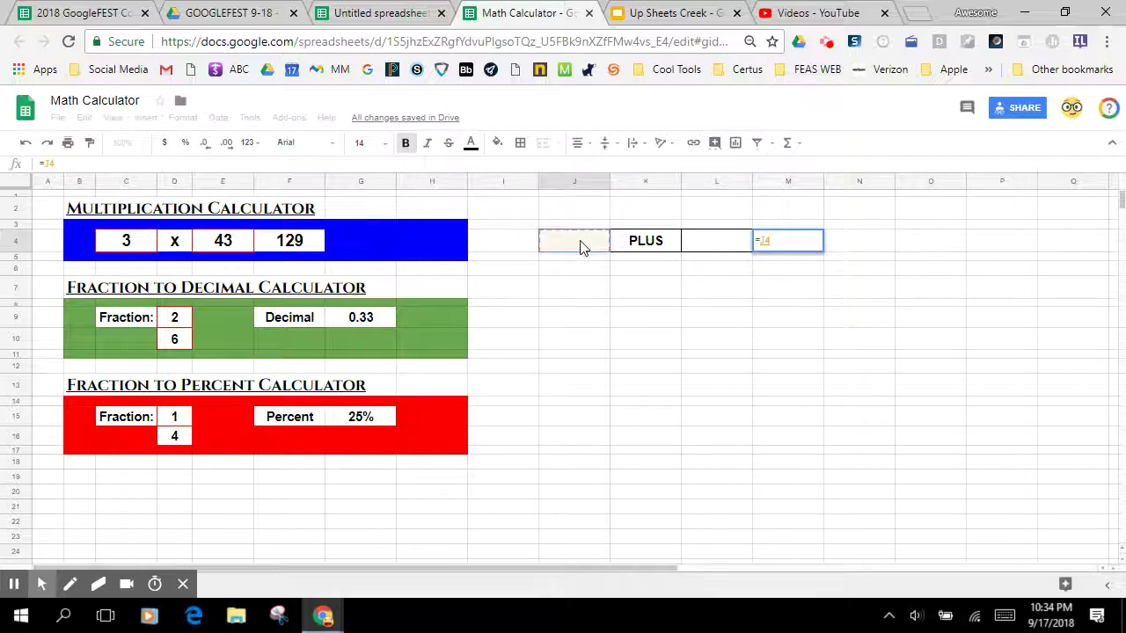
type("+")
left_click(690, 245)
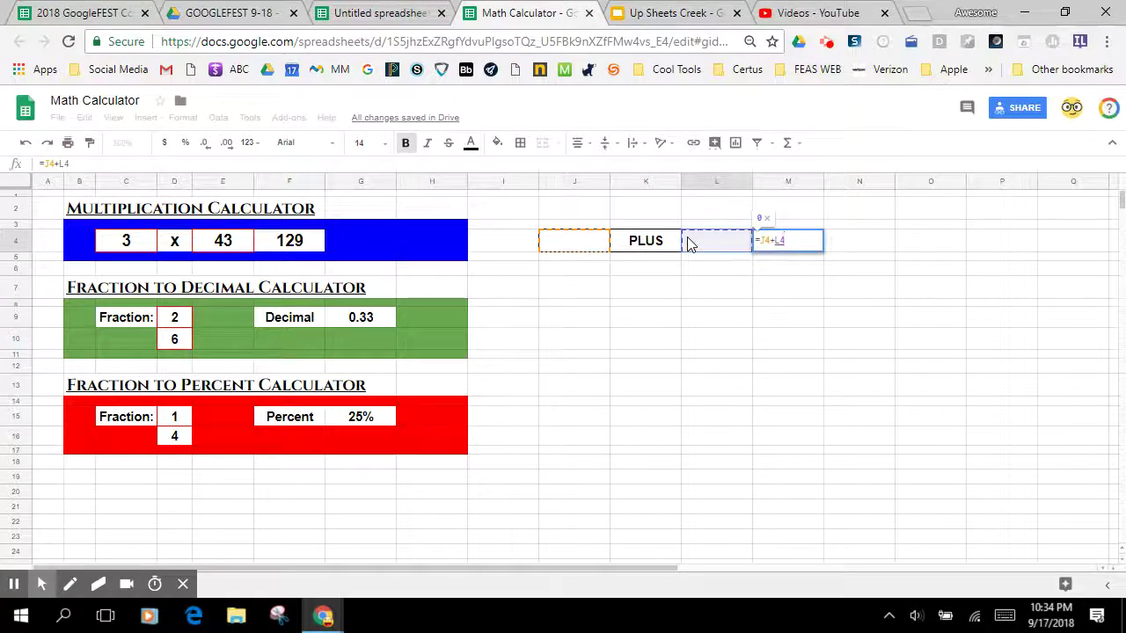
key("Return")
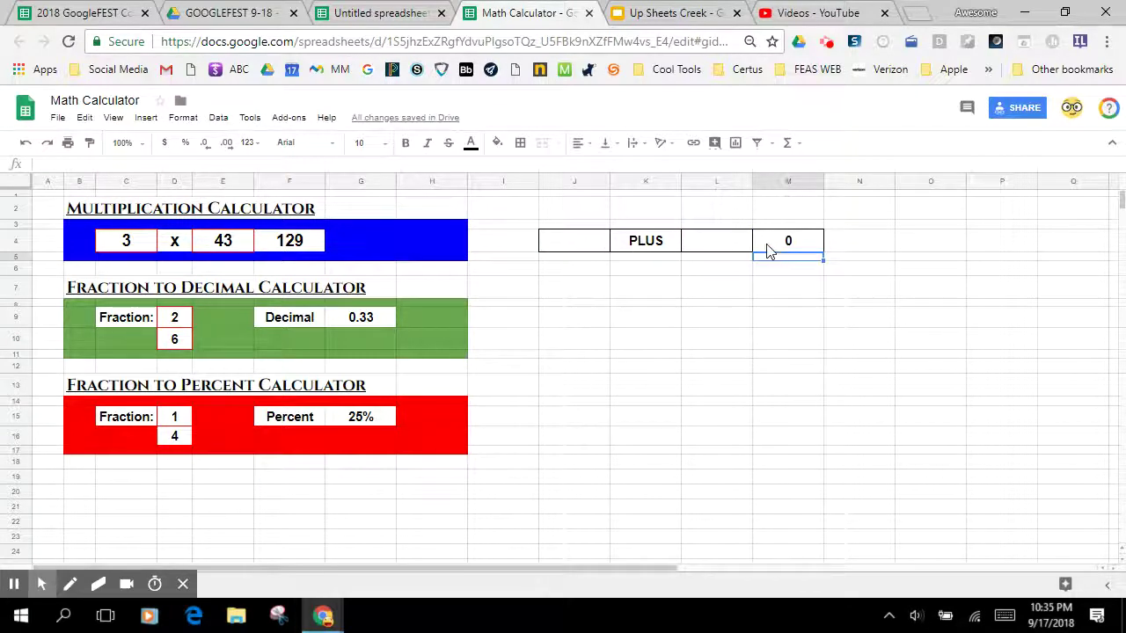
Step: Test the addition calculator with 120 in cell J4 and 34 in cell L4, and check the sum cell
left_click(579, 247)
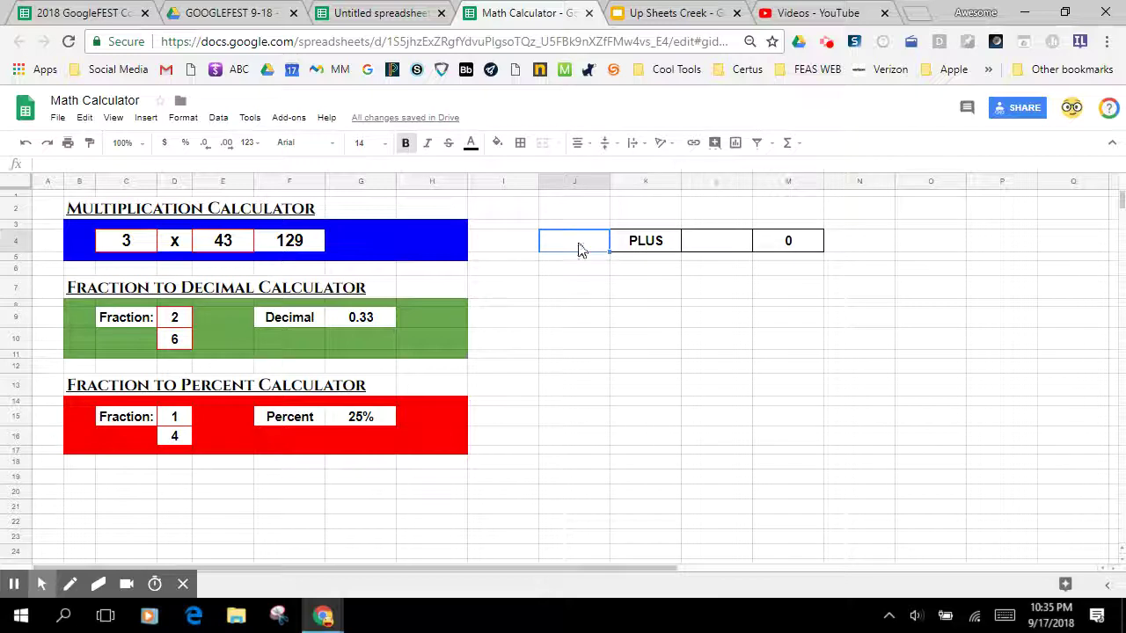
type("120")
left_click(713, 247)
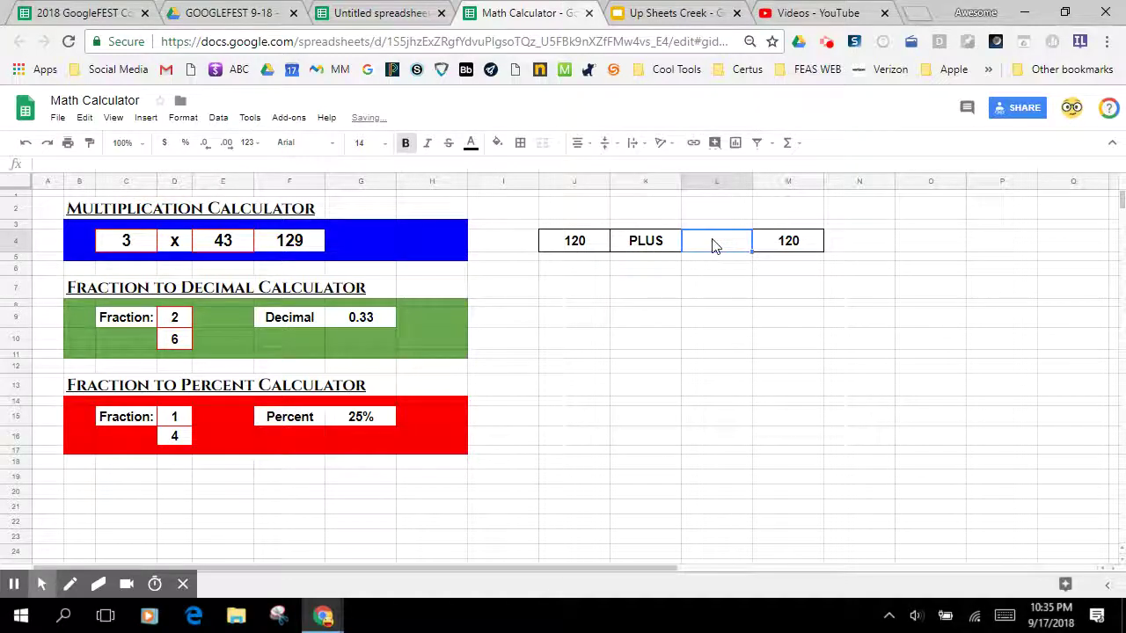
type("34")
left_click(766, 252)
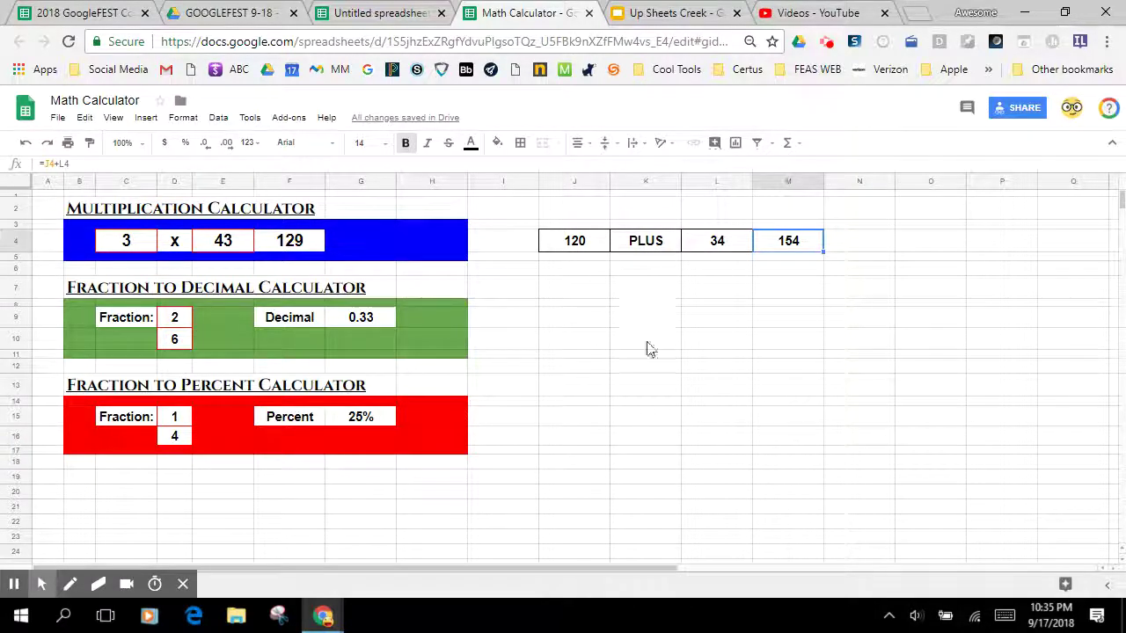
Step: Inspect the formulas behind the decimal result in G9 and the percent result in G15
left_click(362, 324)
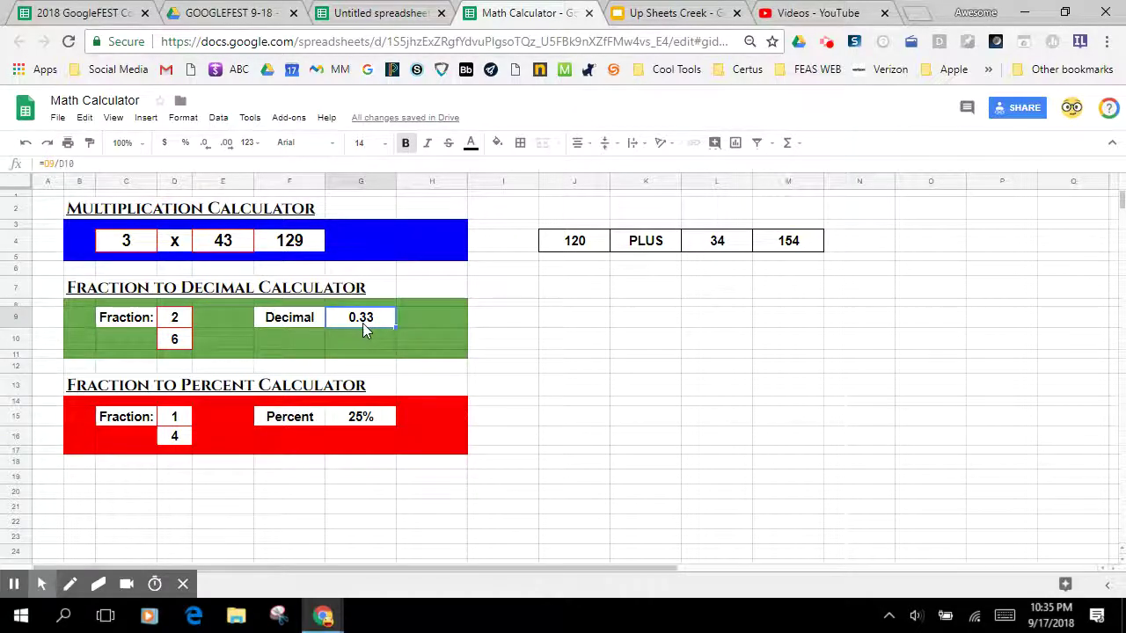
left_click(173, 318)
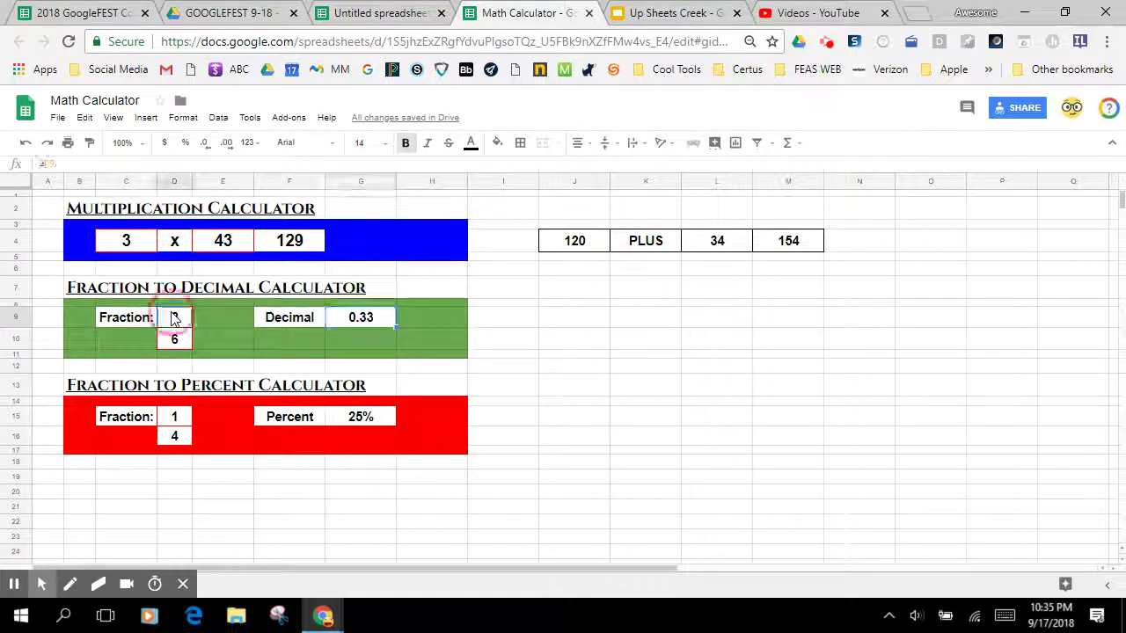
left_click(374, 322)
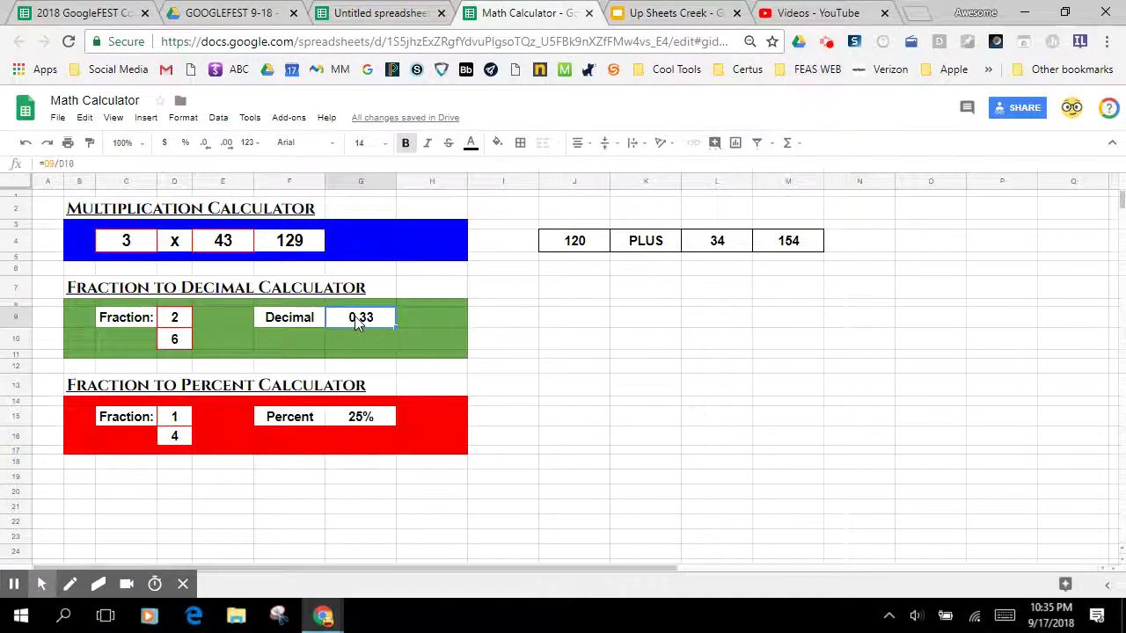
left_click(377, 419)
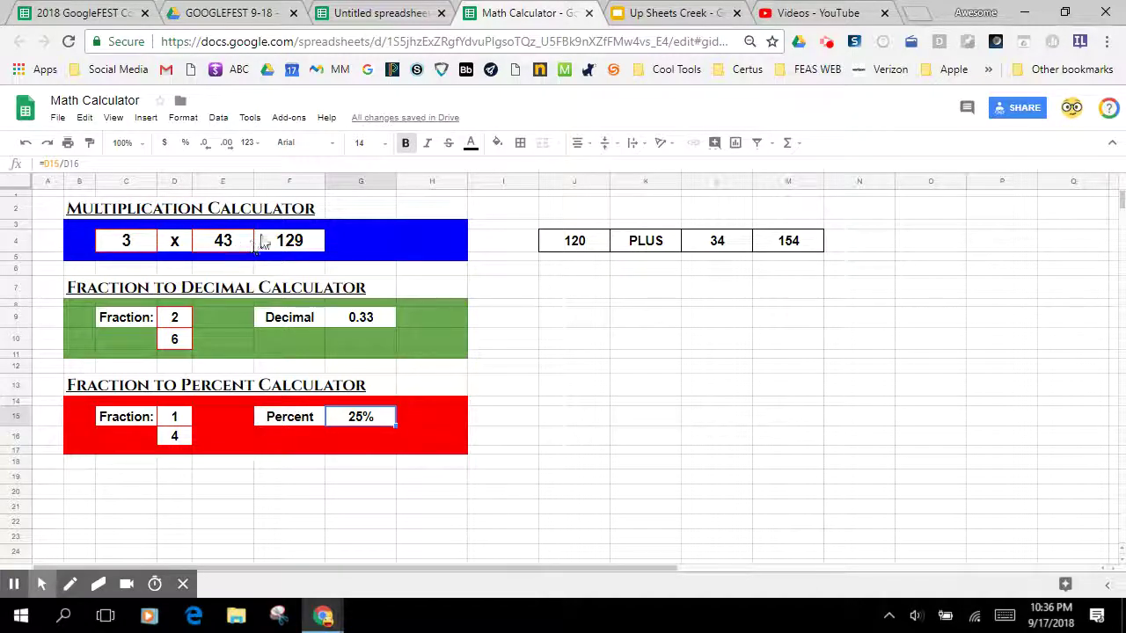
left_click(380, 318)
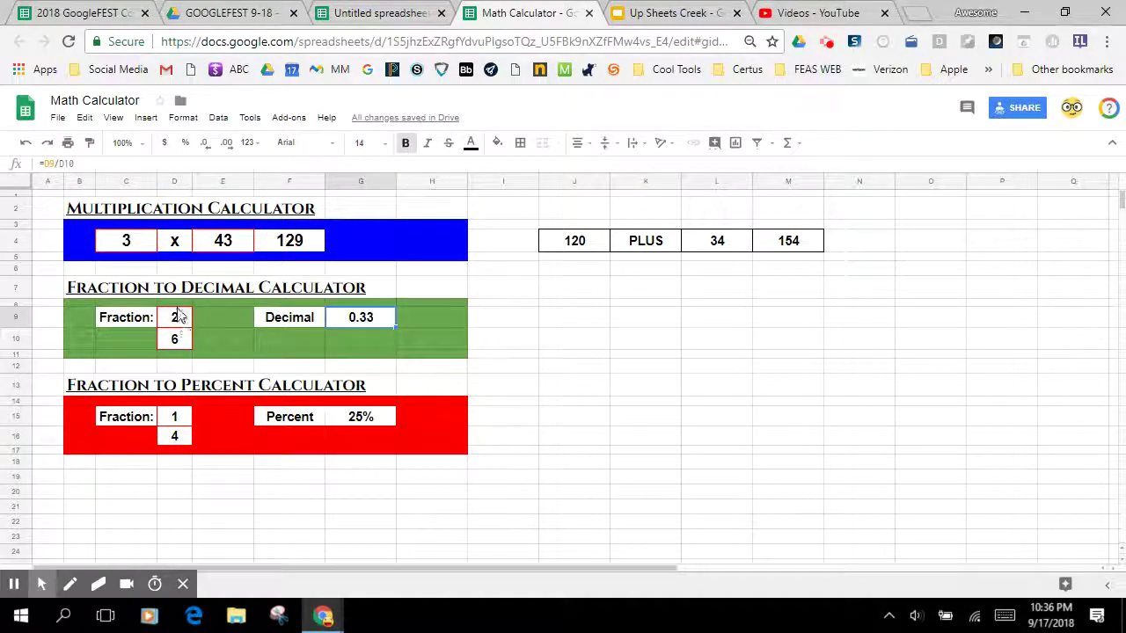
Step: Clear both factors, cells C4 and E4, in the Multiplication Calculator
left_click(137, 248)
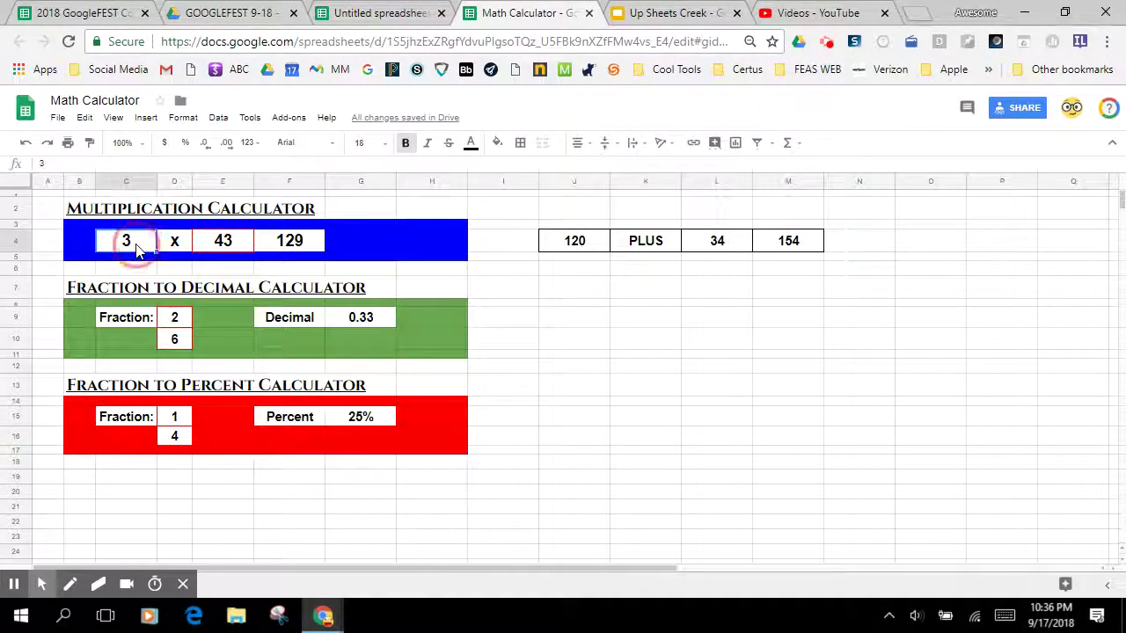
key("Delete")
left_click(224, 246)
key("Delete")
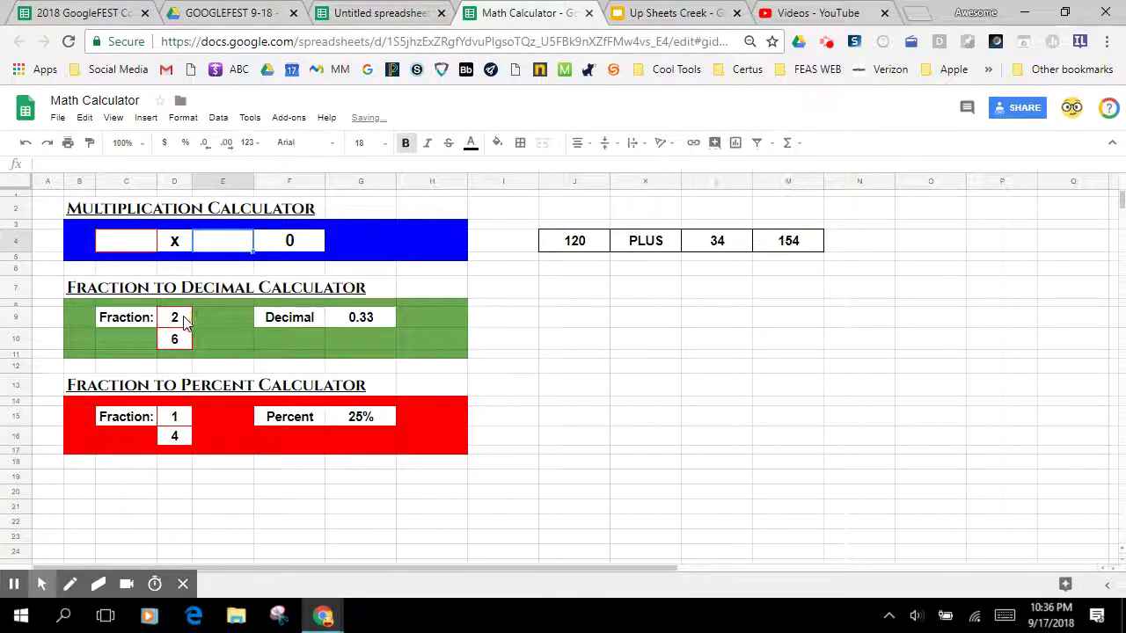
Step: Clear the numerator and denominator, cells D9 and D10, in the Fraction to Decimal Calculator
left_click(185, 318)
key("Delete")
left_click(184, 344)
key("Delete")
Step: Clear the fraction in cells D15 and D16 of the Fraction to Percent Calculator and view the error note on the decimal result
left_click(174, 419)
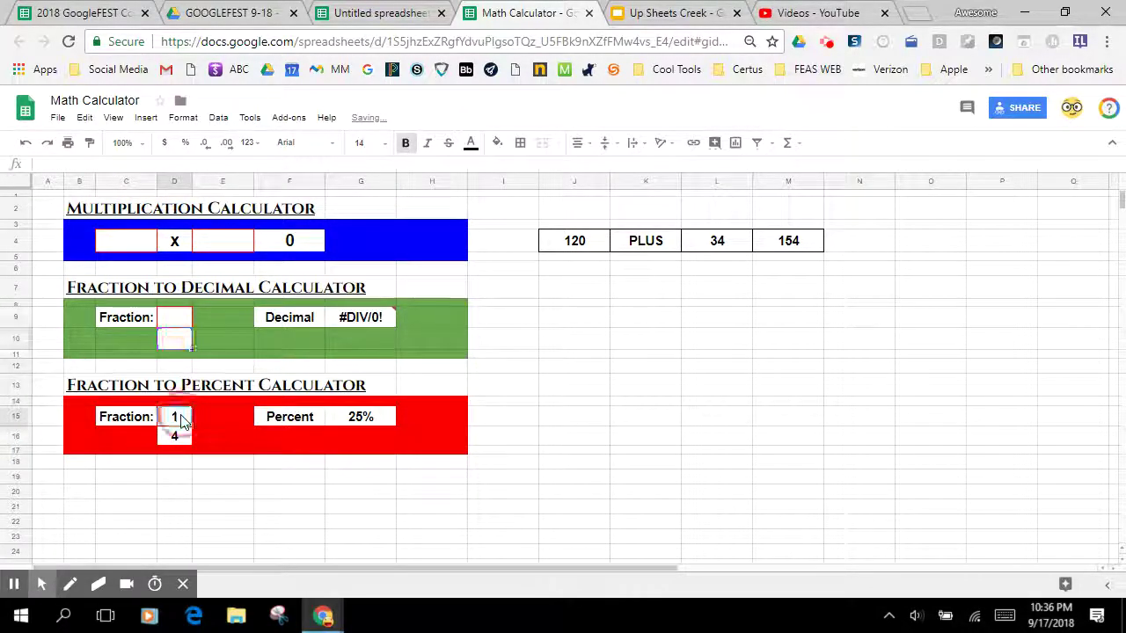
key("Delete")
left_click(182, 437)
key("Delete")
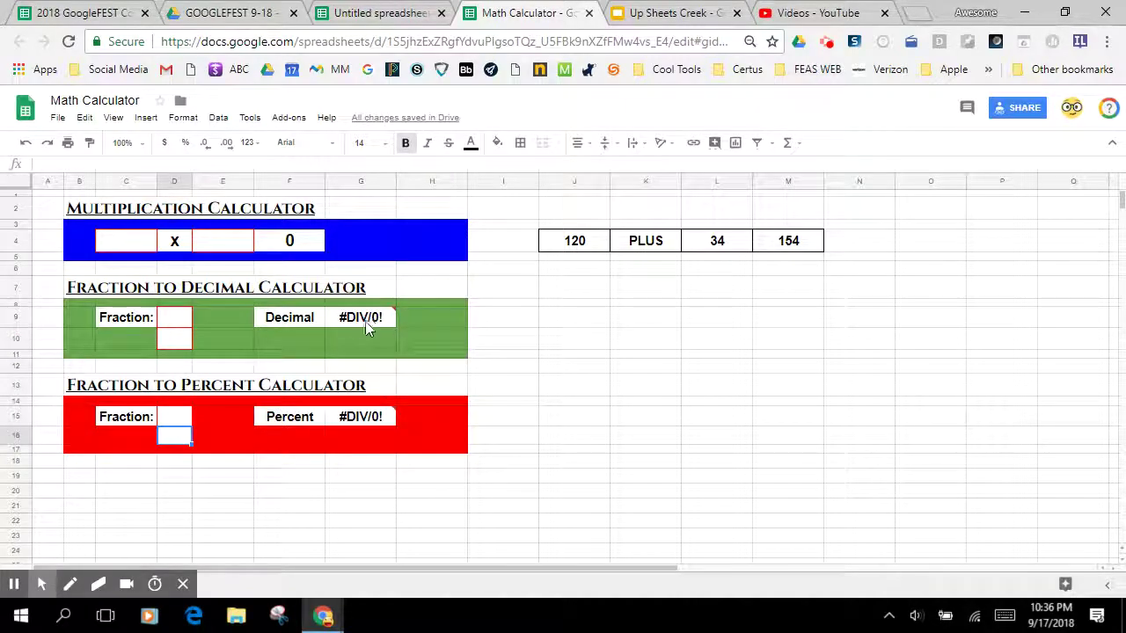
mouse_move(369, 327)
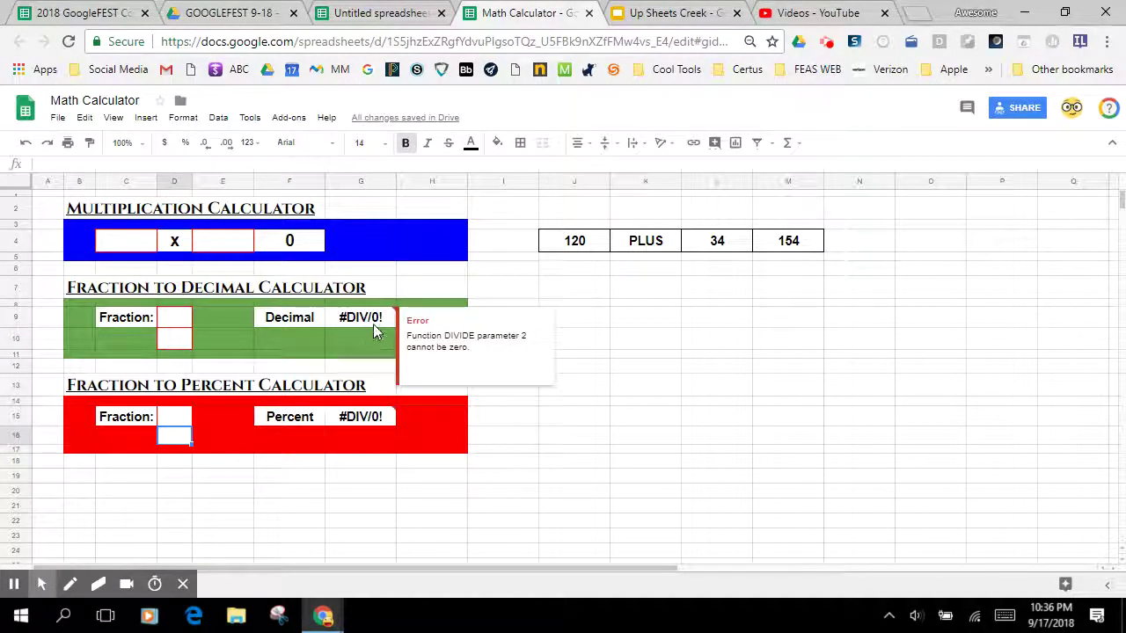
left_click(335, 536)
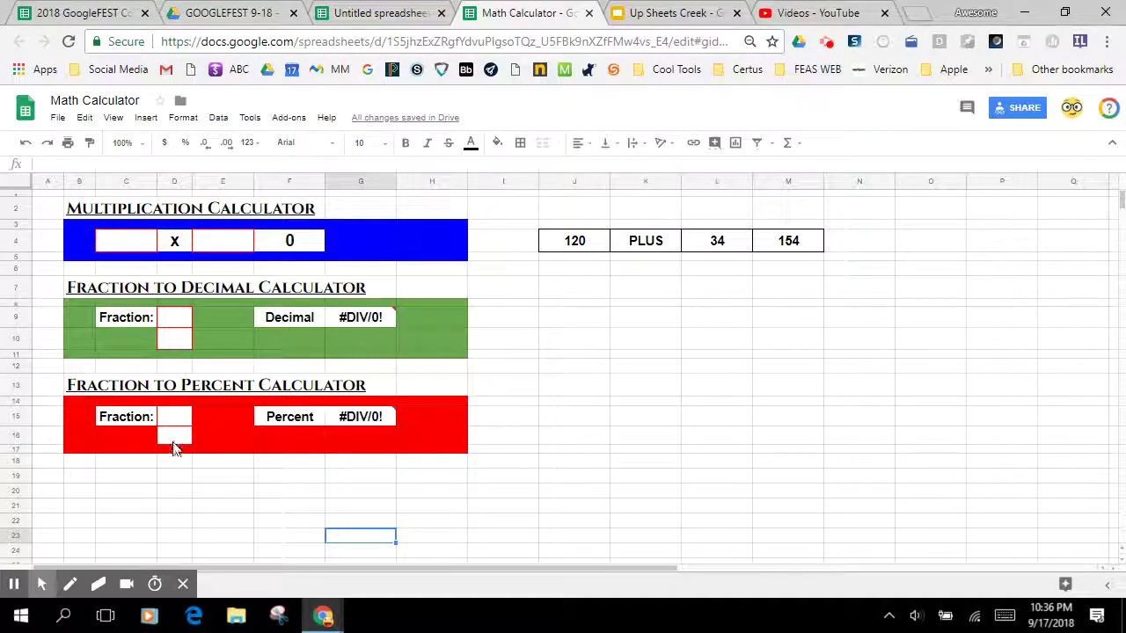
Step: Enter the fraction 1 over 5 in cells D9 and D10 of the Fraction to Decimal Calculator and check the result's formula
left_click(174, 319)
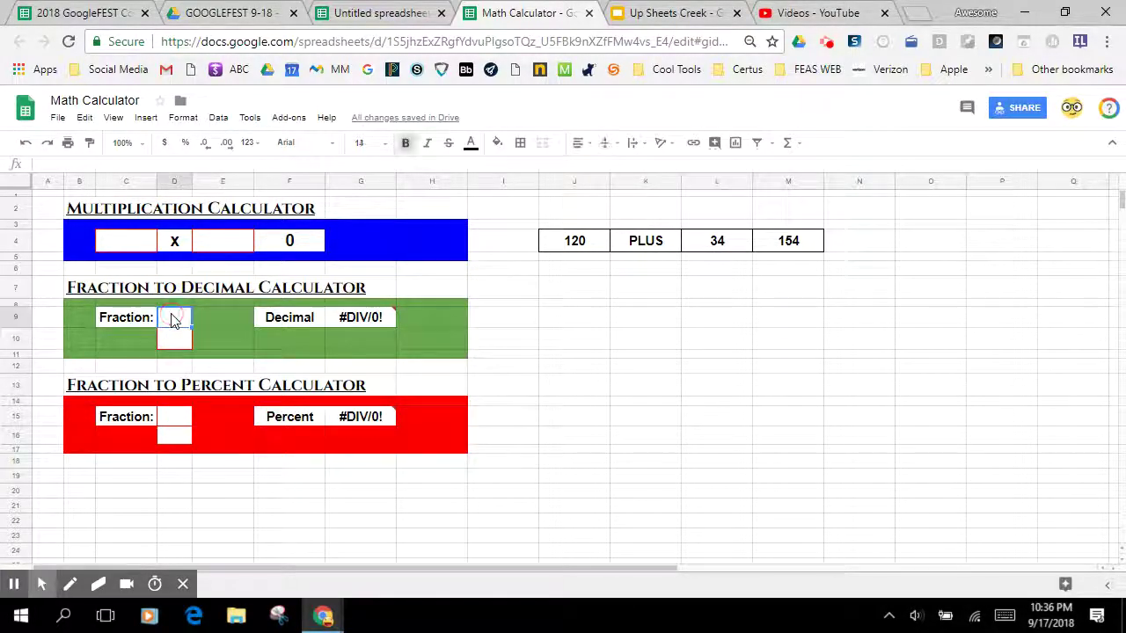
type("1")
key("Return")
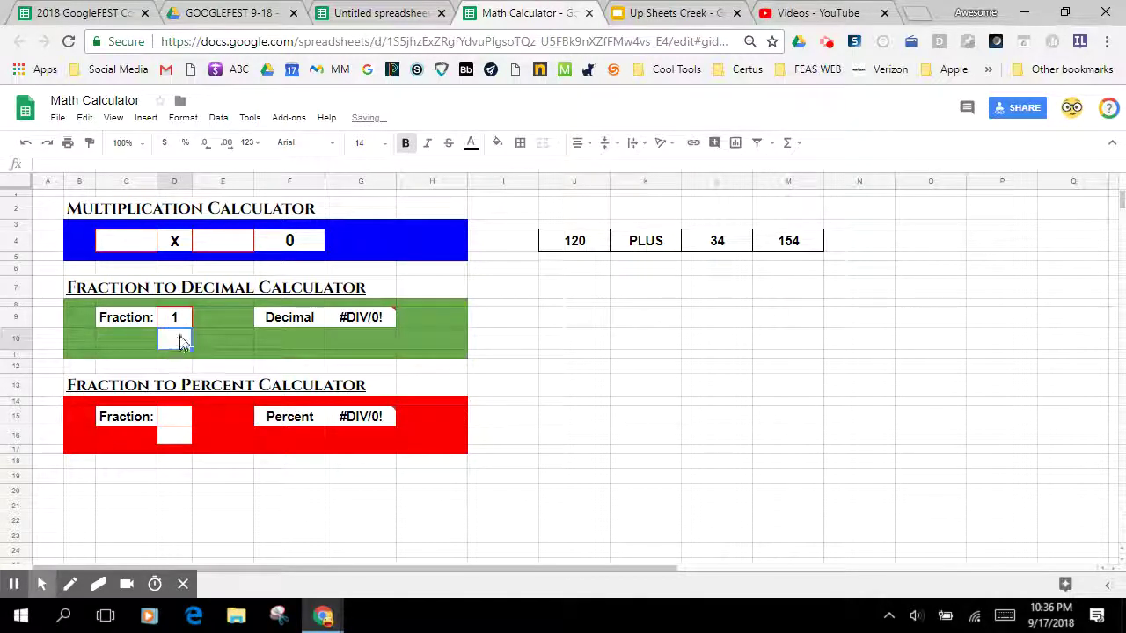
type("5")
mouse_move(343, 319)
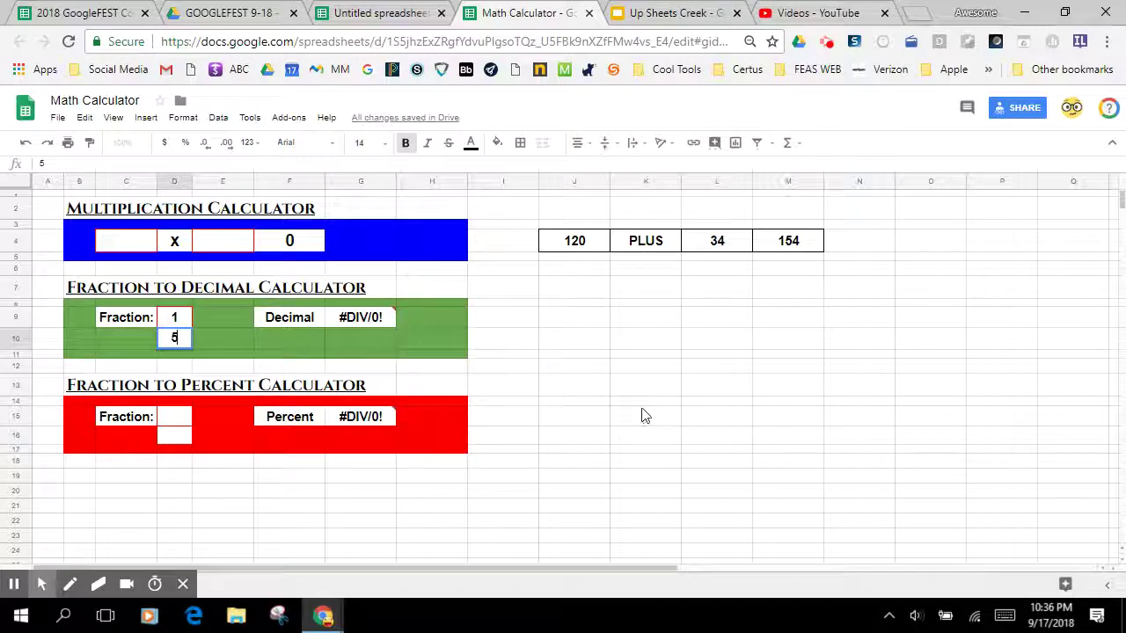
key("Return")
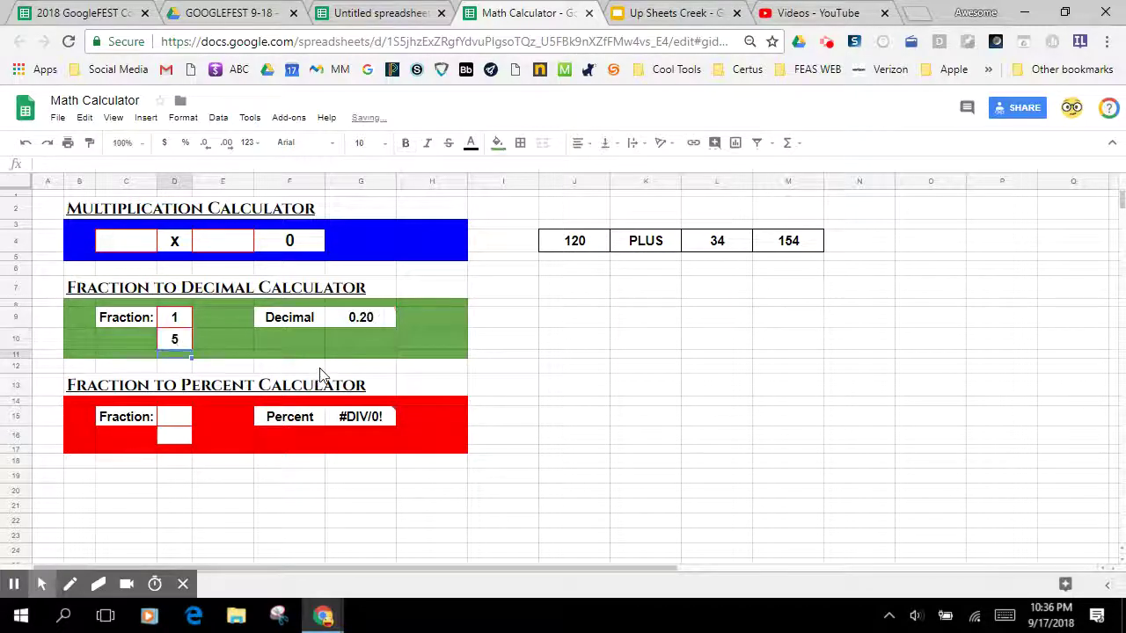
left_click(367, 322)
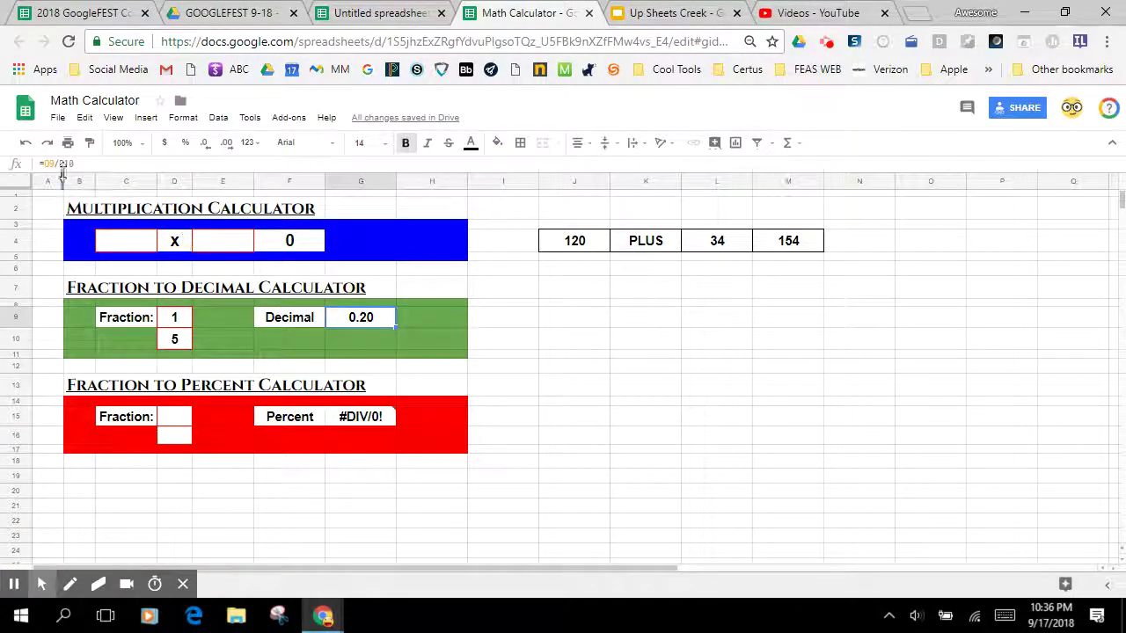
Step: Enter the fraction 3 over 6 in cells D15 and D16 of the Fraction to Percent Calculator
left_click(174, 420)
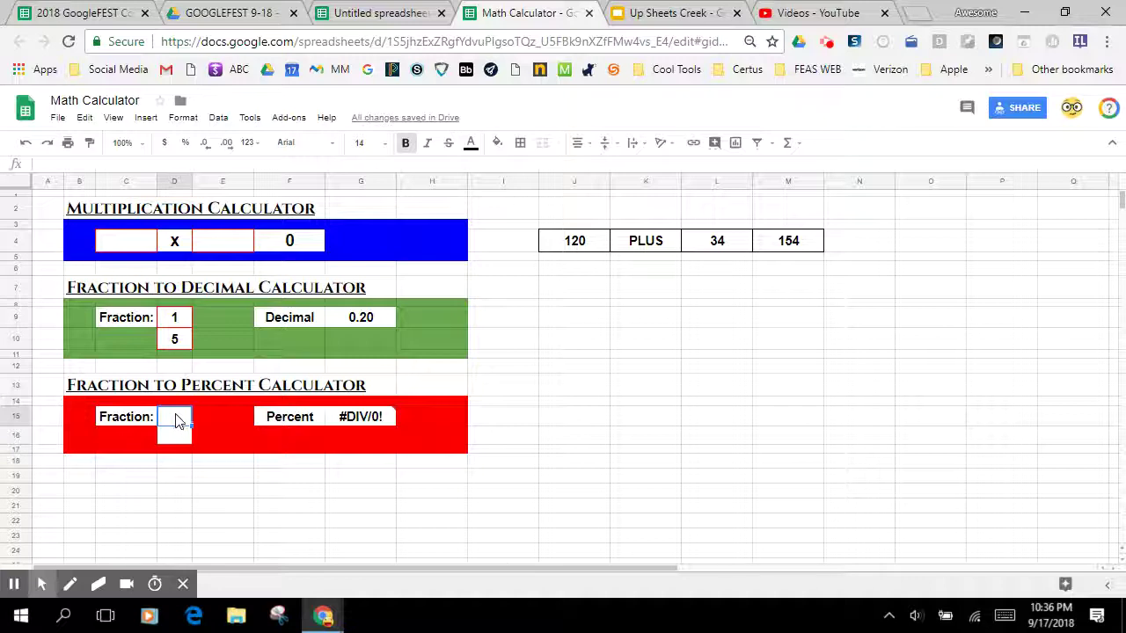
type("3")
left_click(178, 436)
type("6")
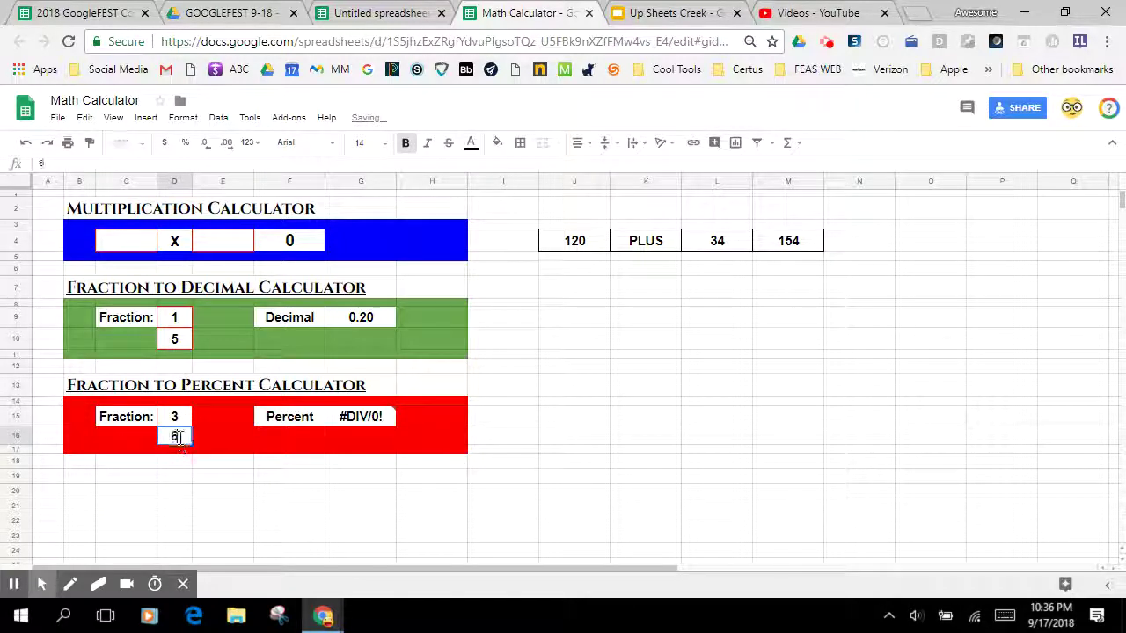
key("Return")
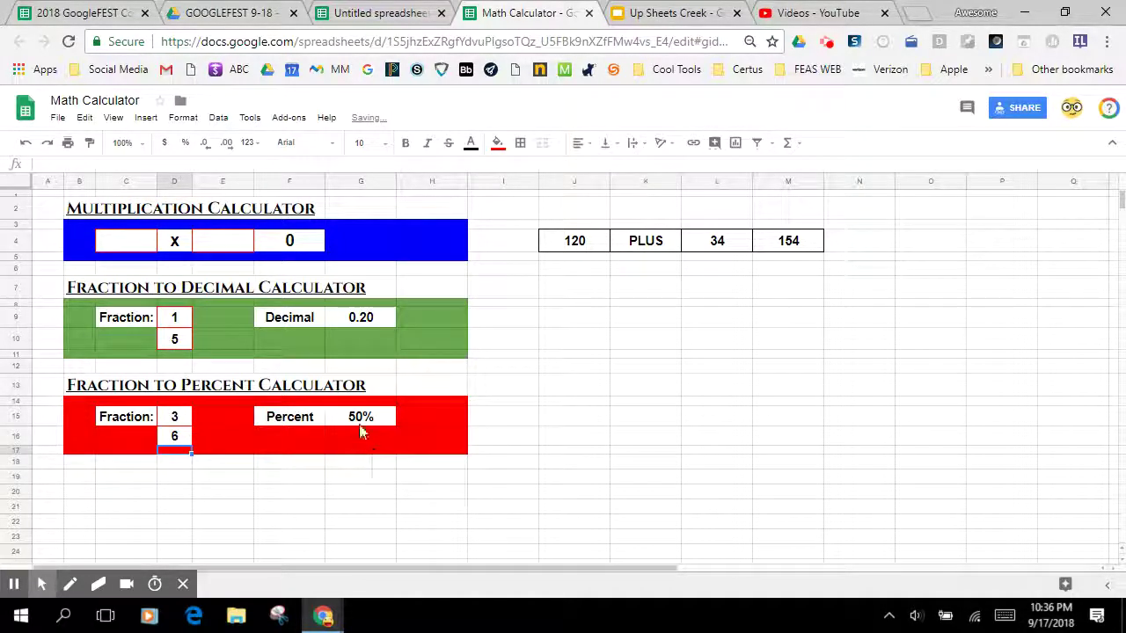